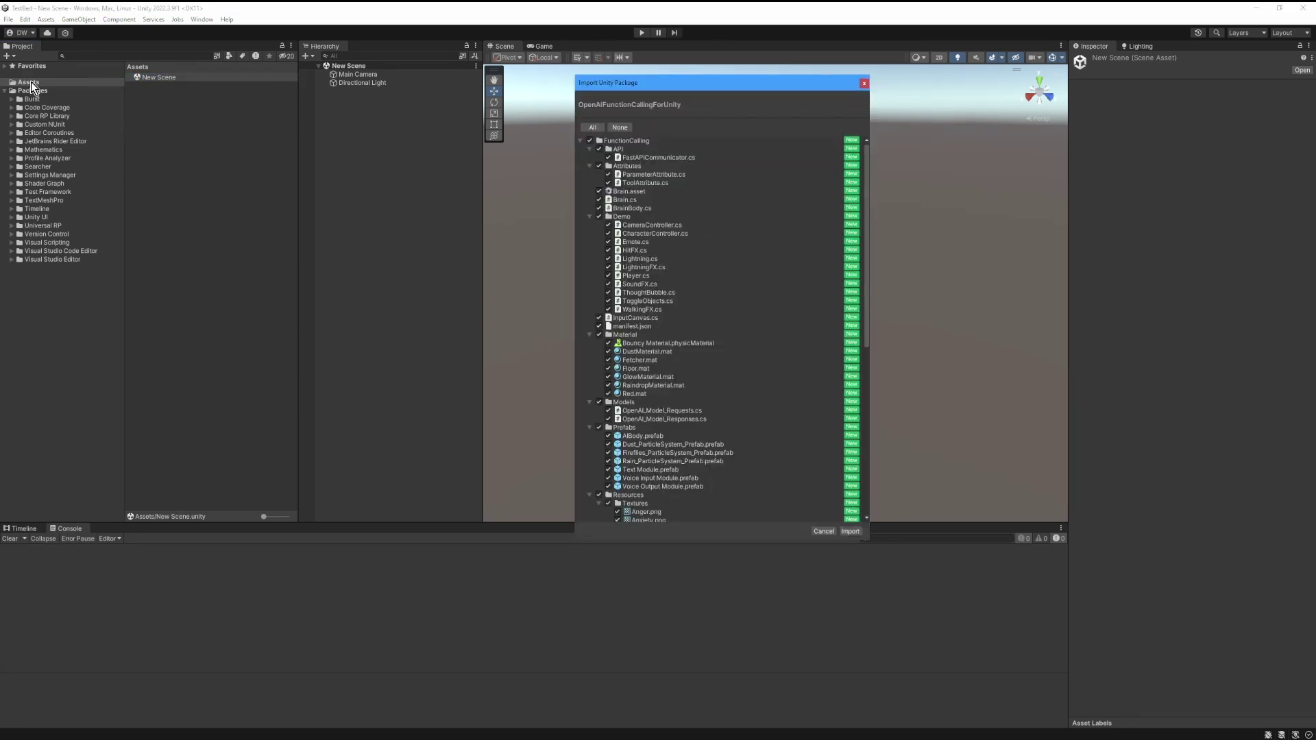
- Reposition the Import Unity Package dialog for OpenAIFunctionCallingForUnity, keeping all items checked
drag(654, 83, 649, 66)
- Import all package files and review the JsonProperty errors in an enlarged console
click(848, 514)
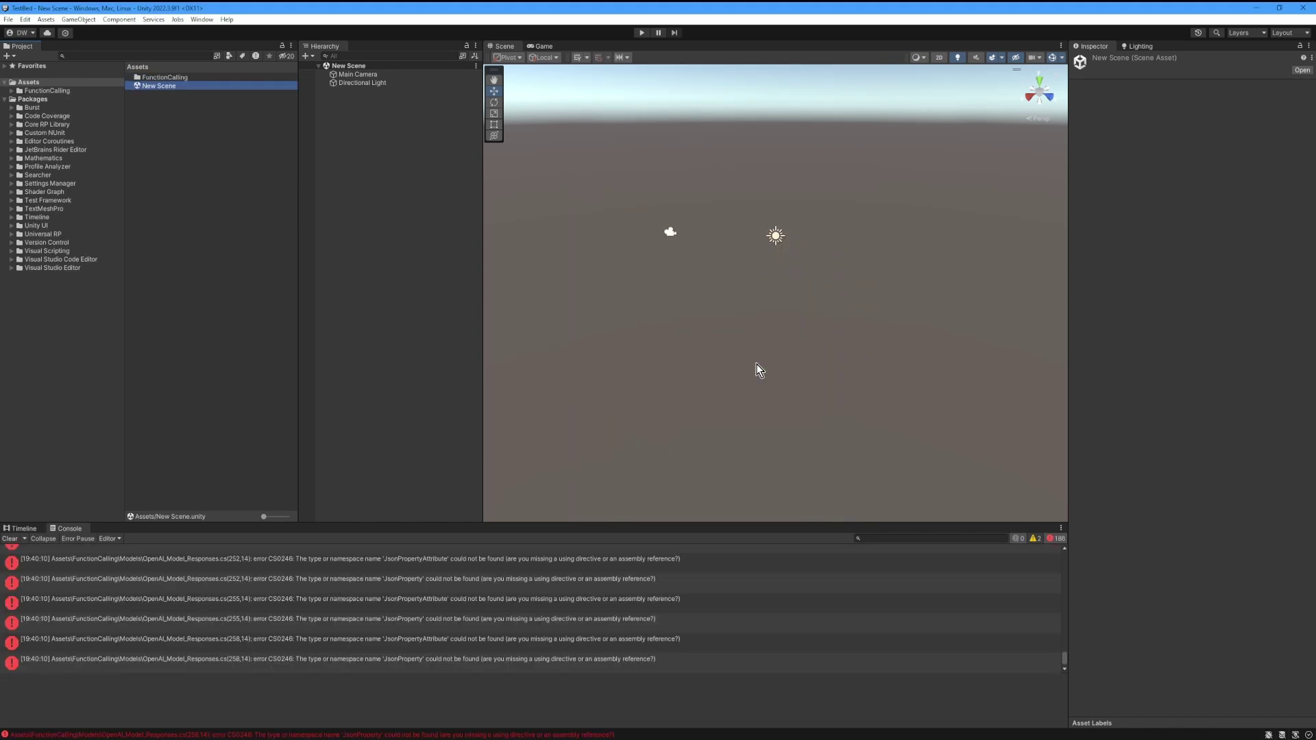
drag(761, 523, 778, 406)
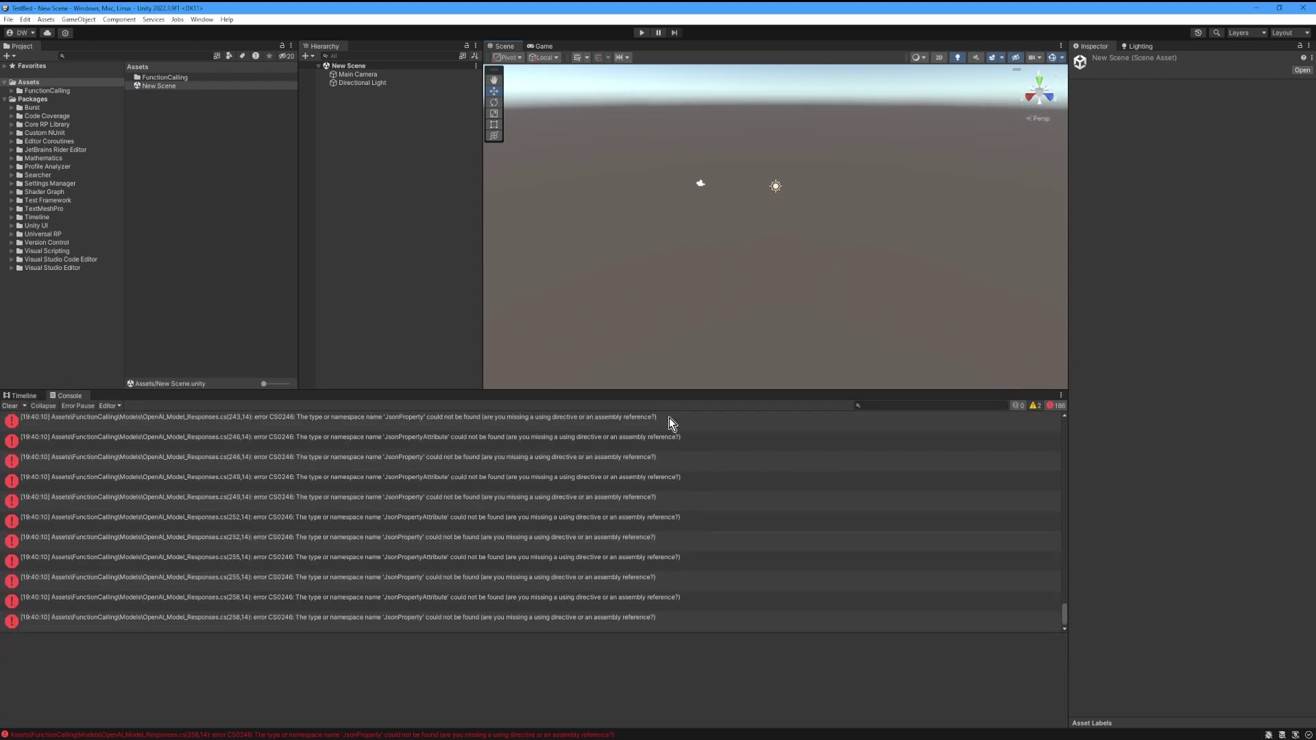
drag(679, 392, 673, 506)
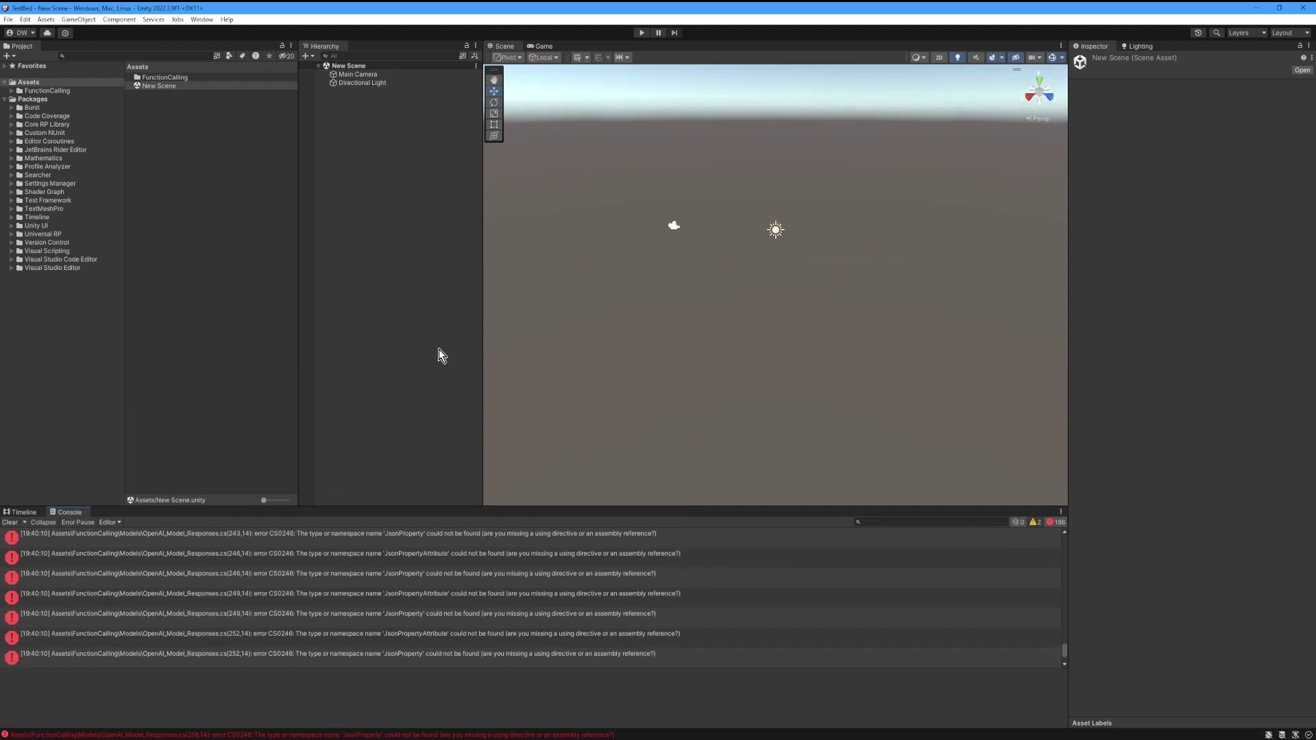
- Open the FunctionCalling manifest and select the com.unity.nuget.newtonsoft-json dependency name
click(12, 91)
click(37, 91)
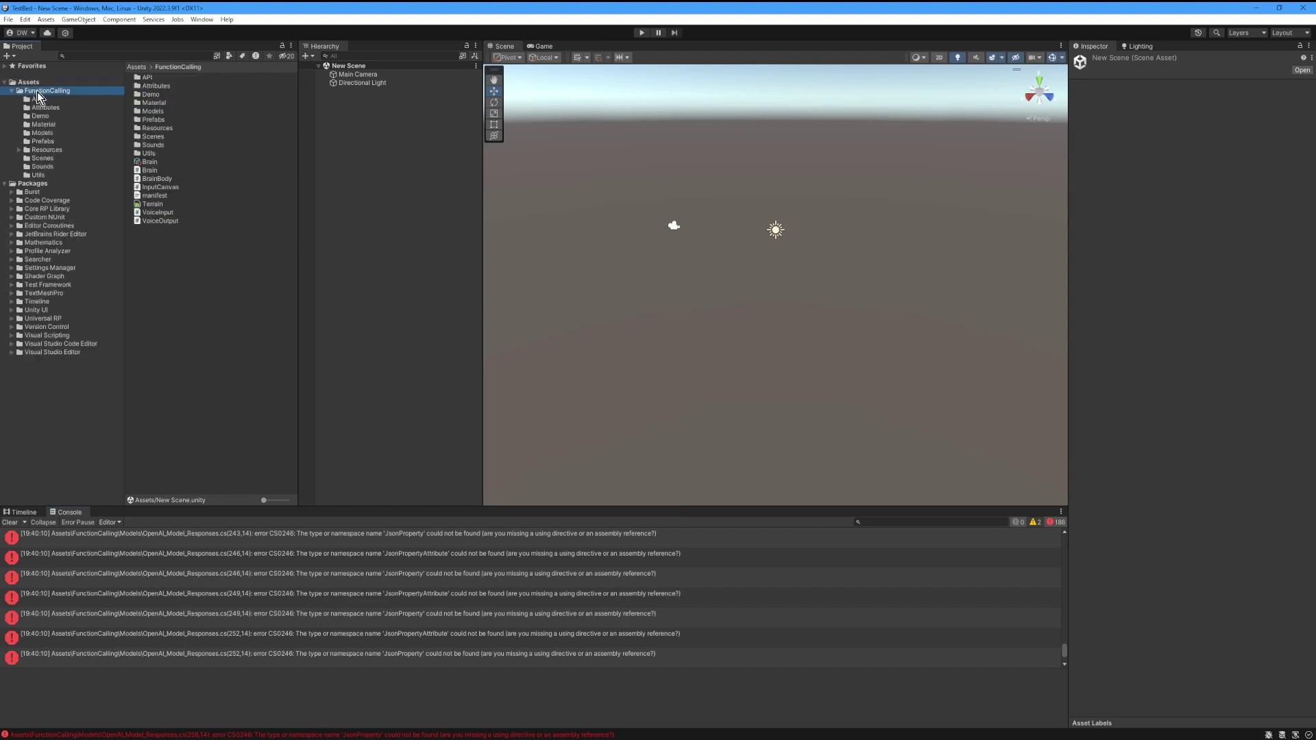
click(168, 196)
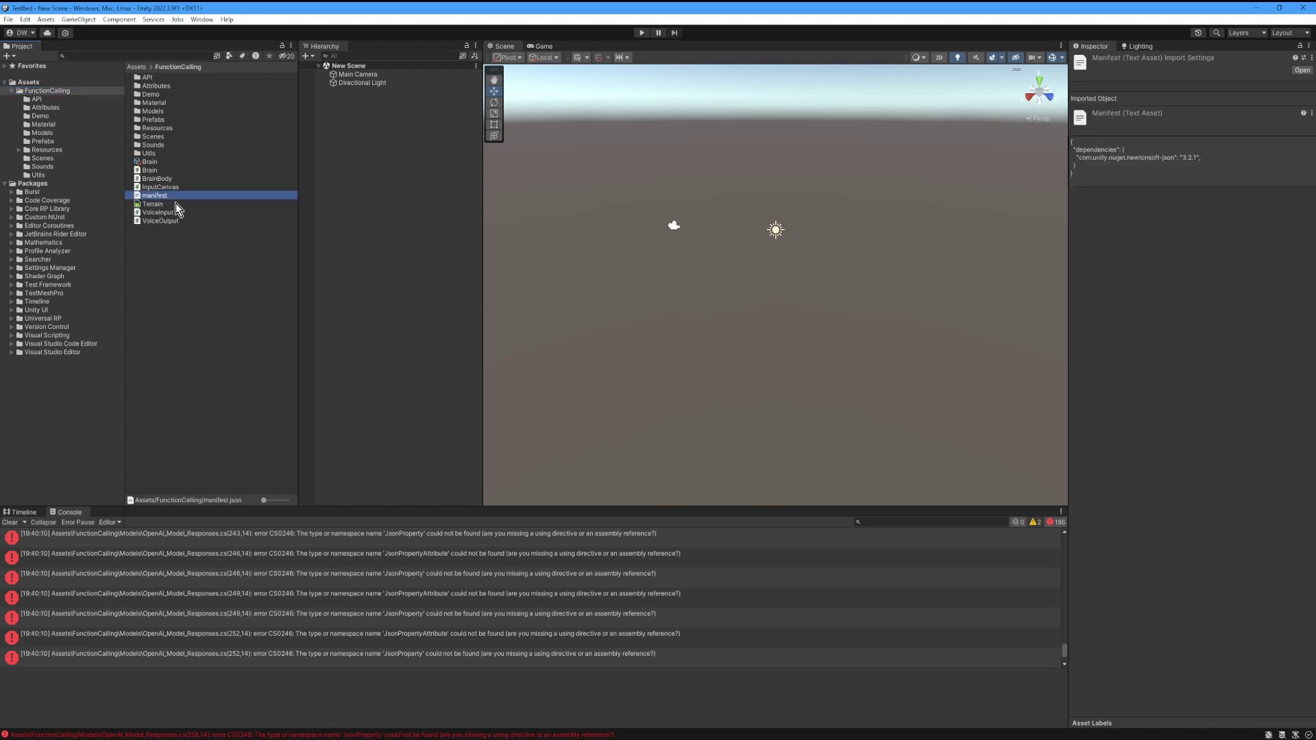
click(1079, 159)
drag(1096, 160, 1148, 162)
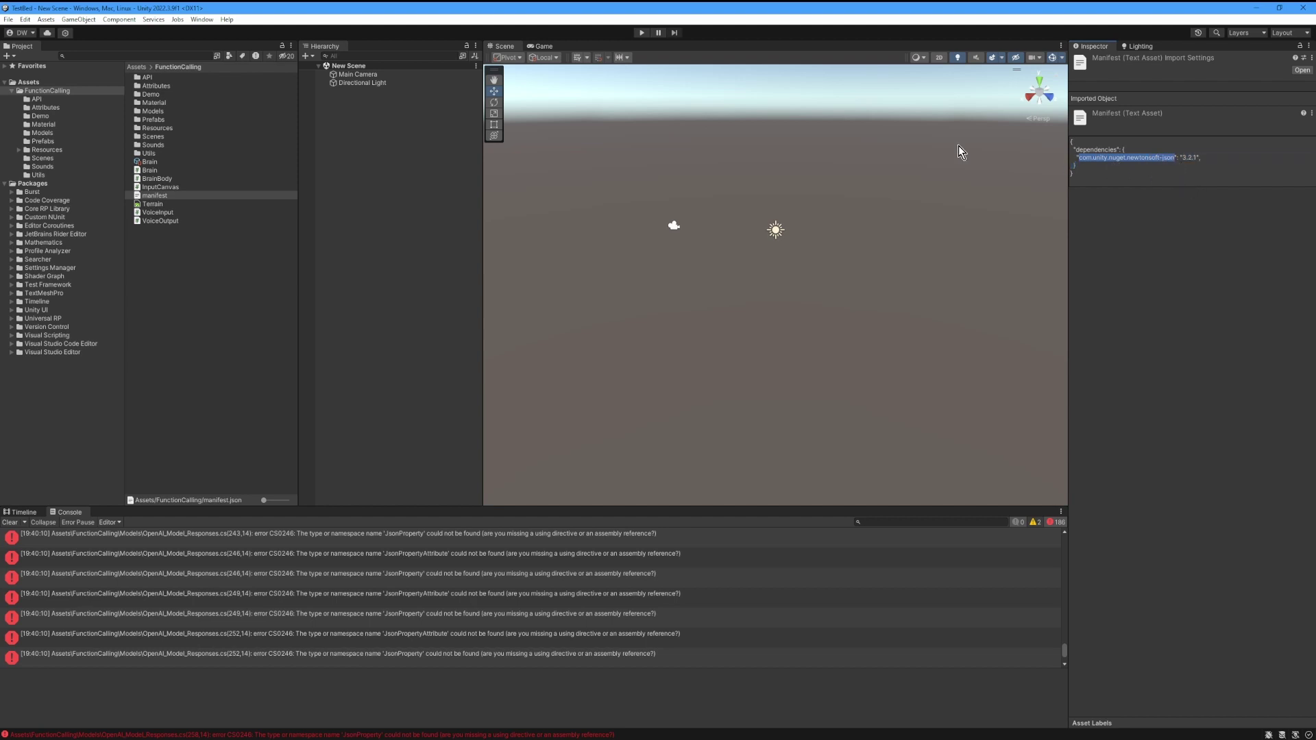
- Add com.unity.nuget.newtonsoft-json version 3.2.1 by name in the Package Manager, then close it
click(195, 20)
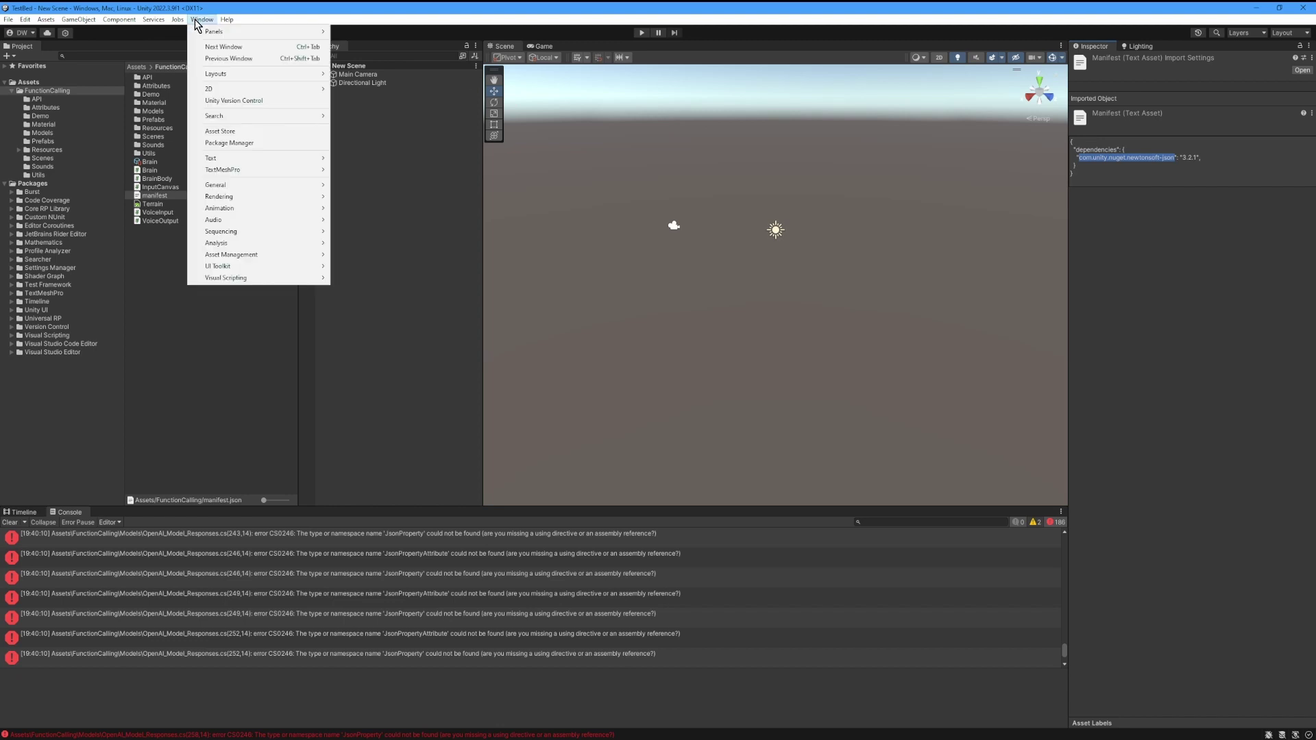
click(242, 144)
drag(486, 165, 504, 125)
click(347, 133)
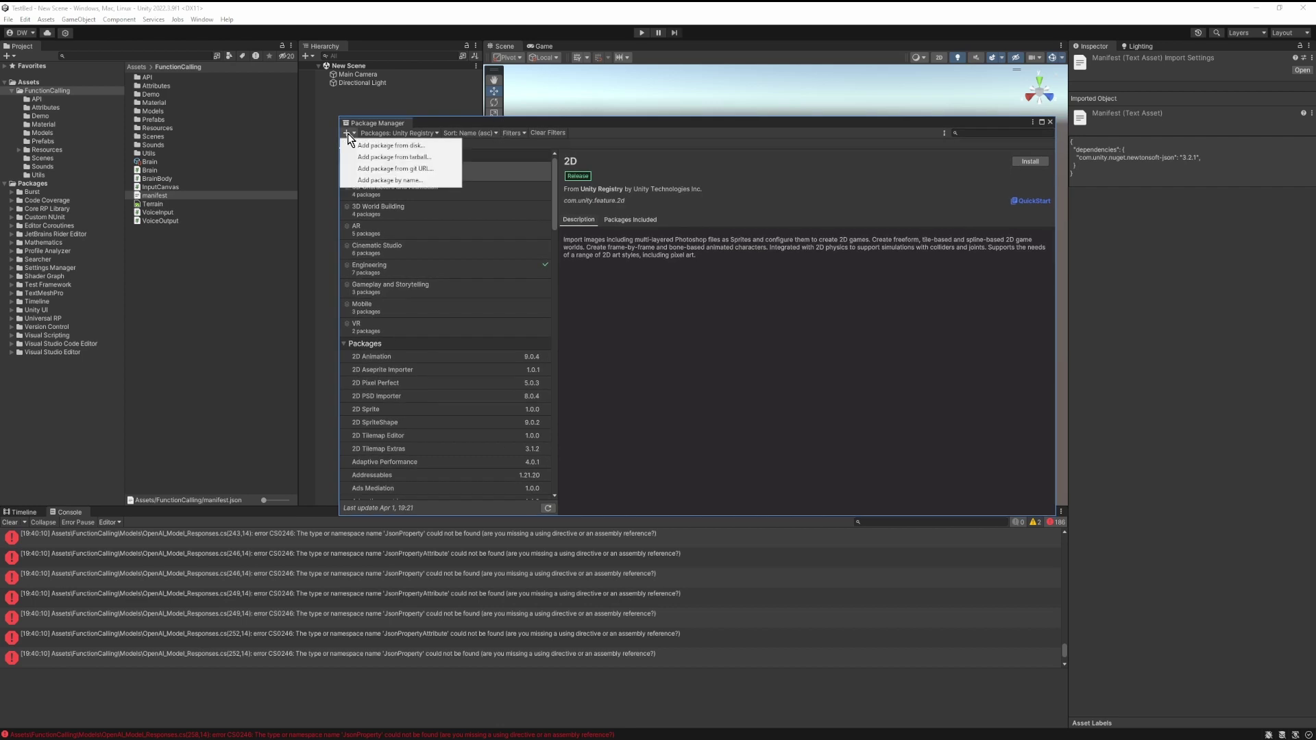
click(368, 180)
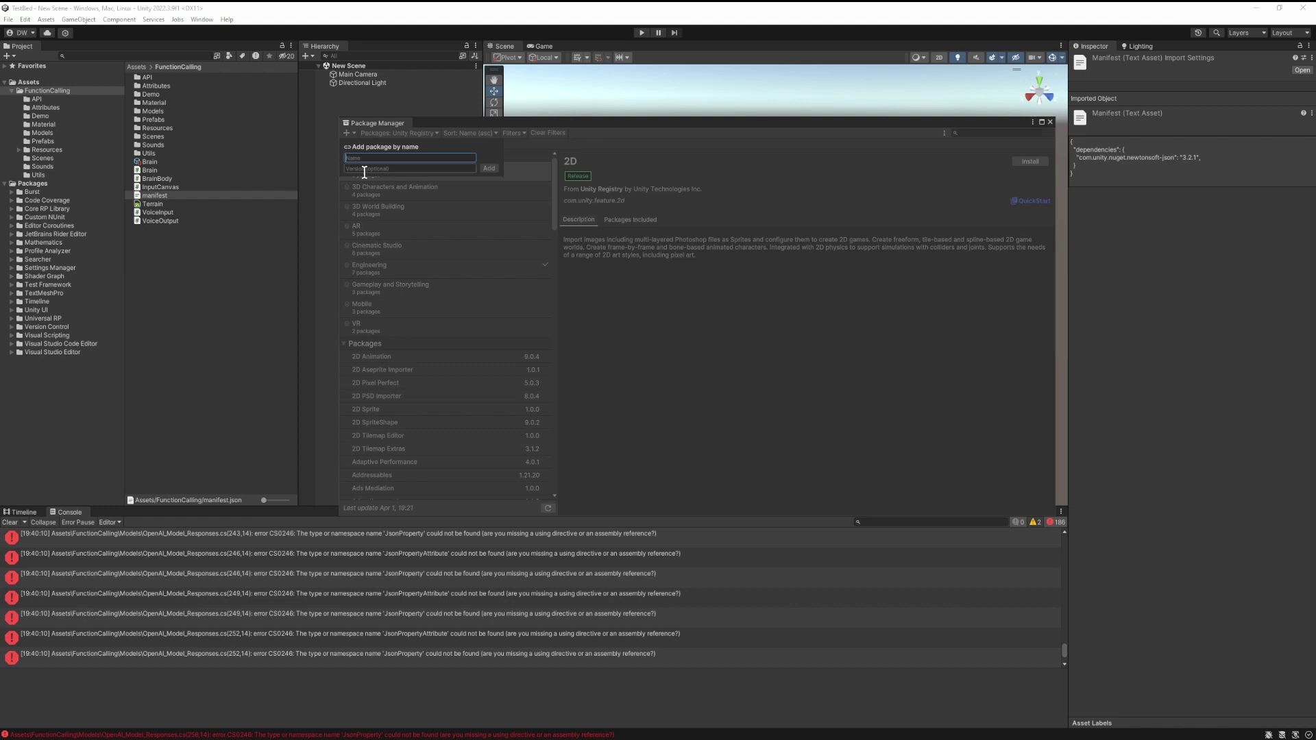
text(com.unity.nuget.newtonsoft-json)
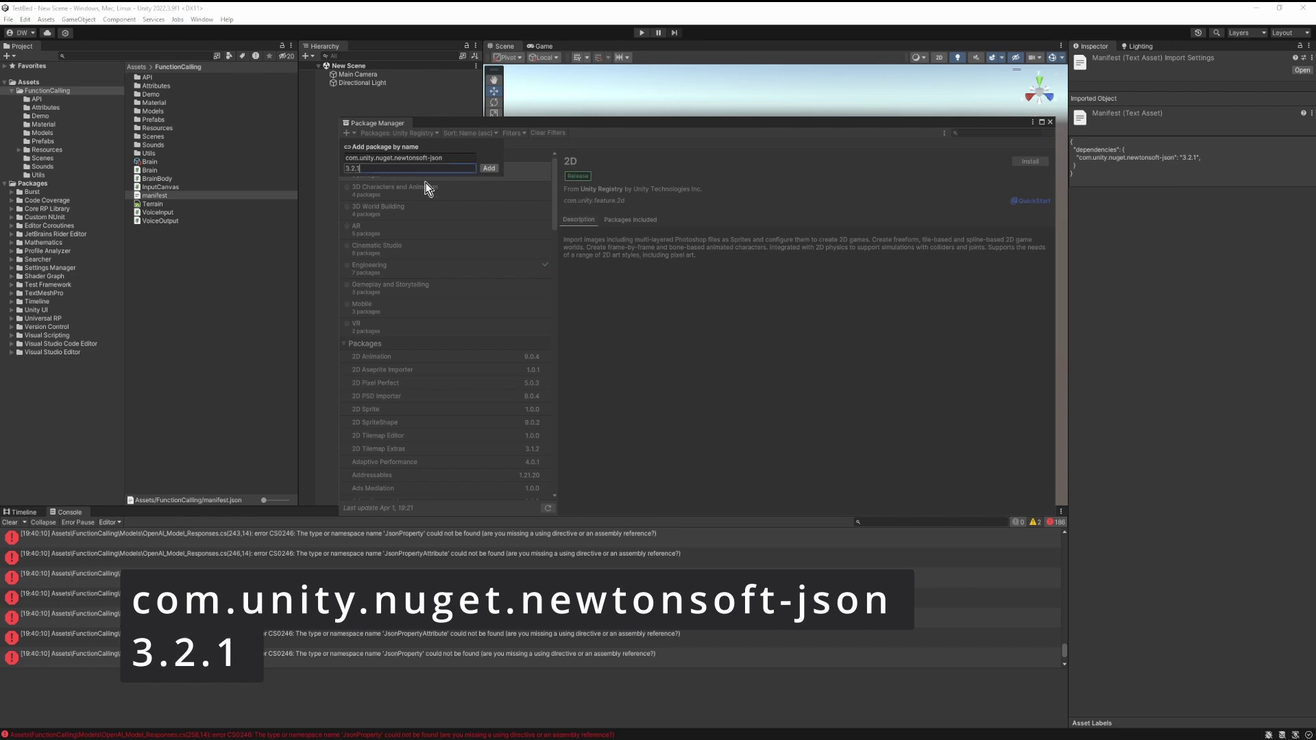
click(489, 168)
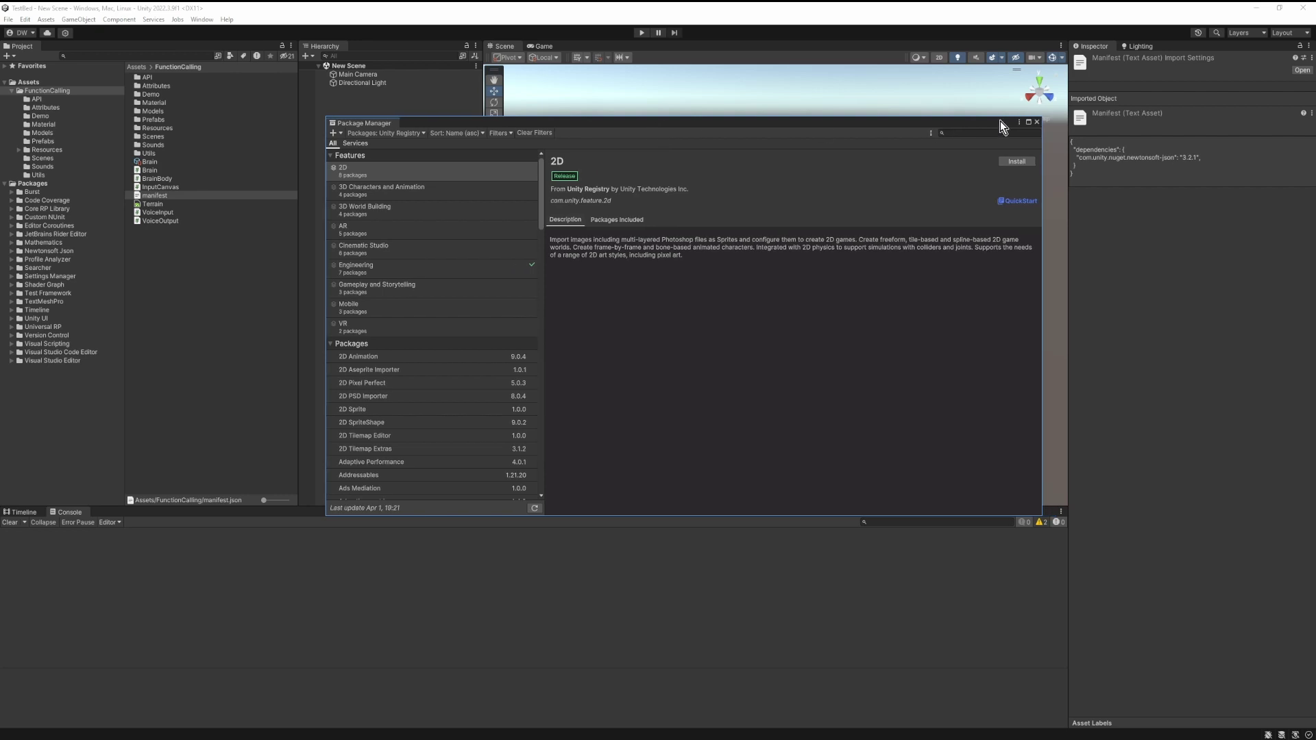
click(1038, 122)
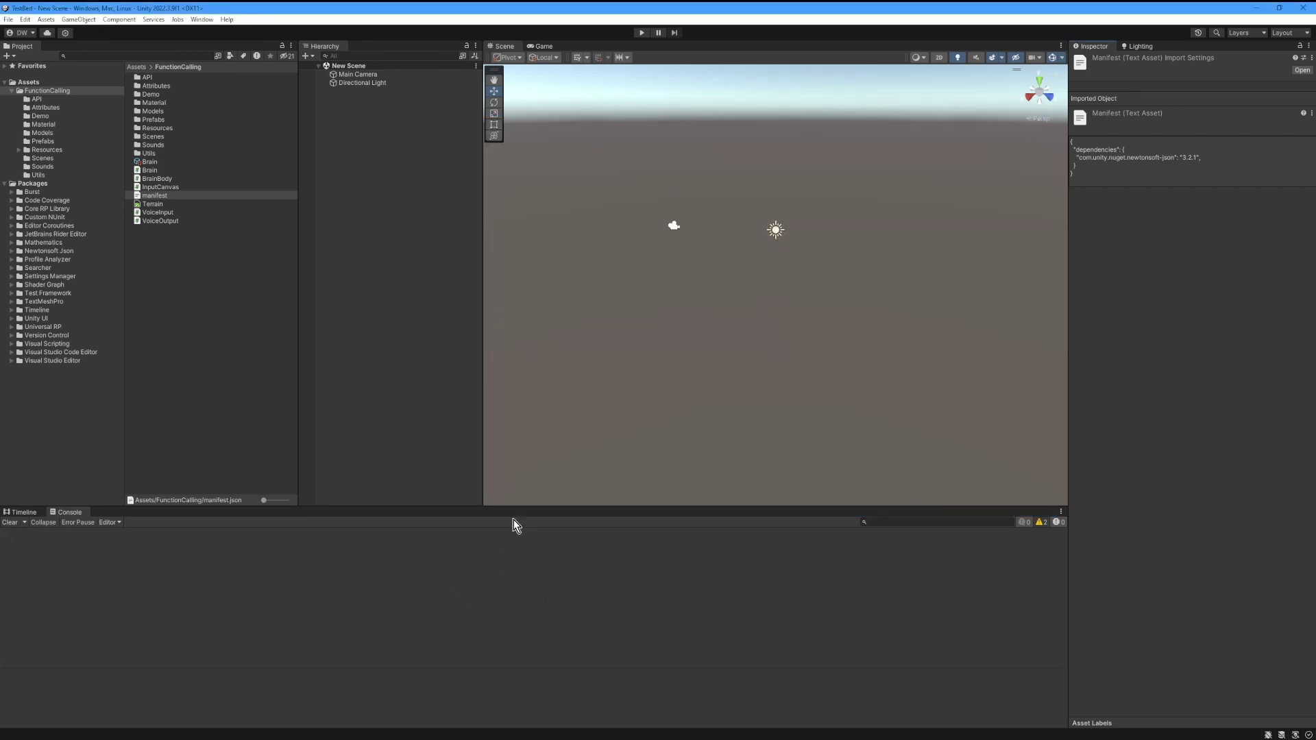
- Browse the Project panel to FunctionCalling > Scenes to list the Fetch Demo scene
drag(524, 508, 532, 487)
click(416, 403)
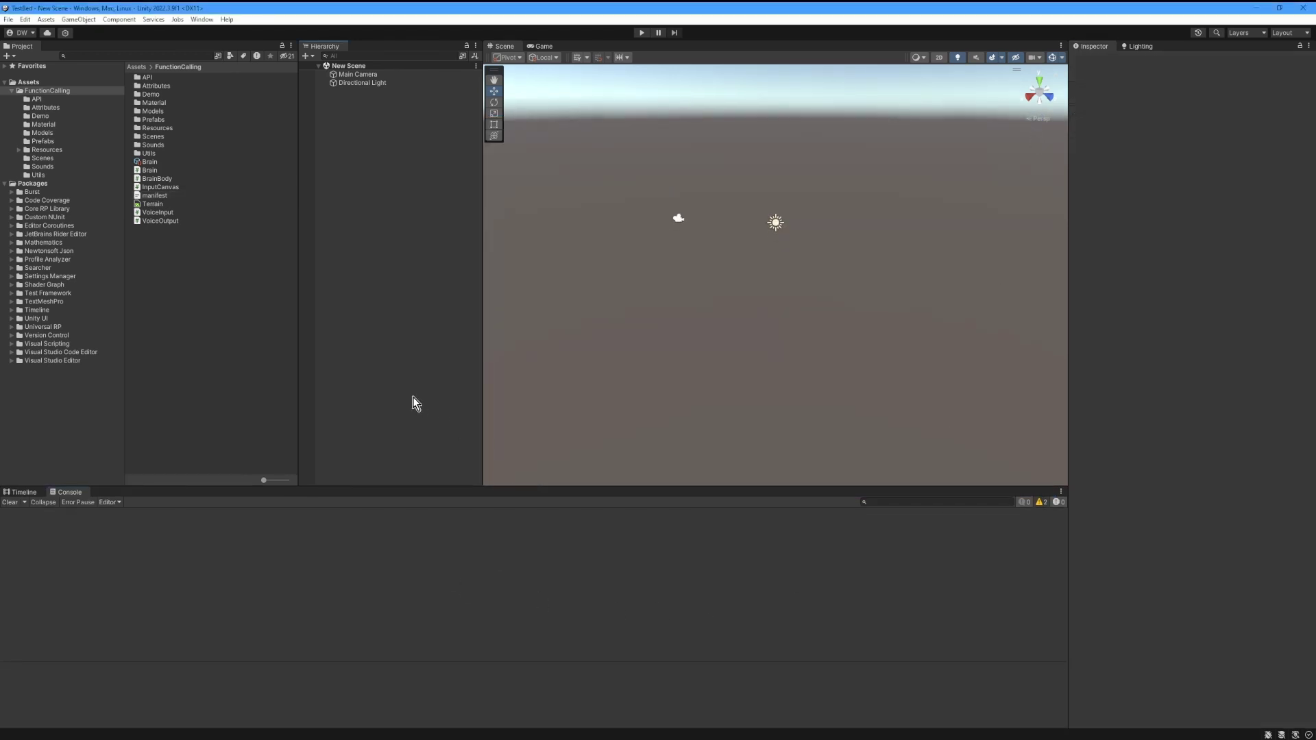
click(165, 95)
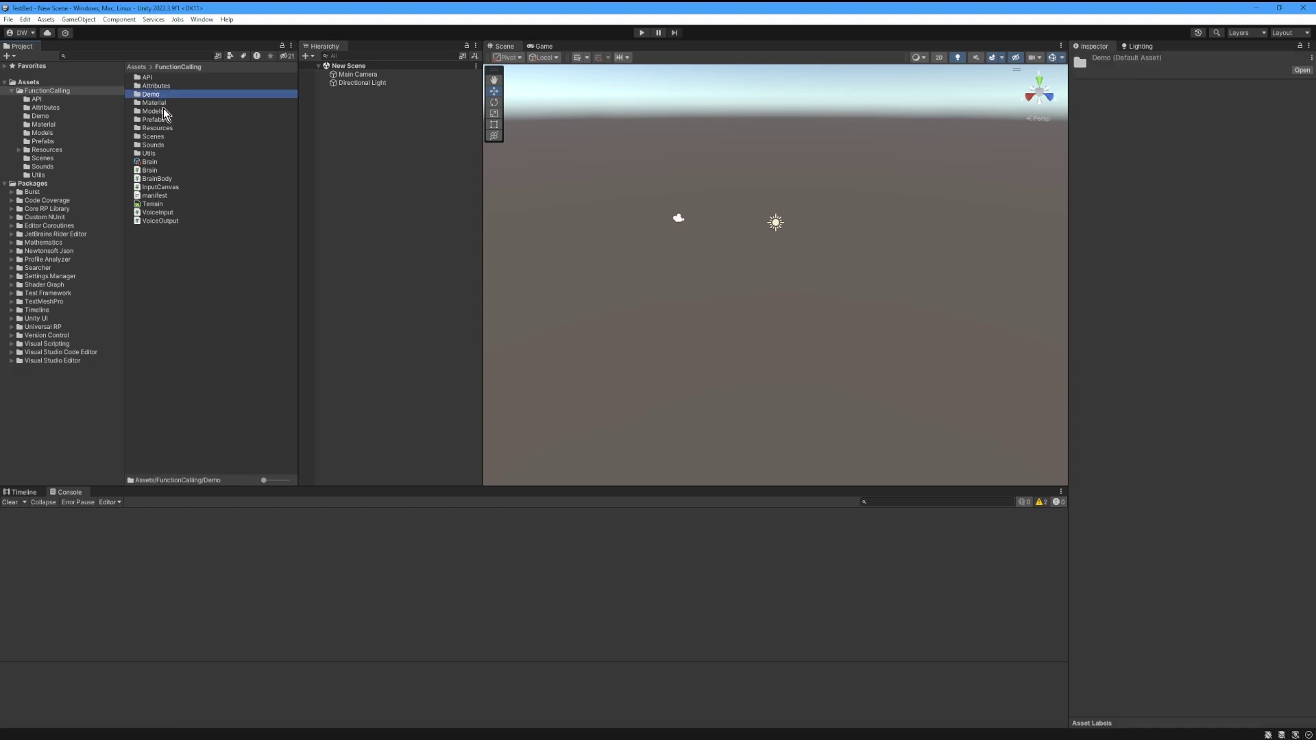
click(58, 93)
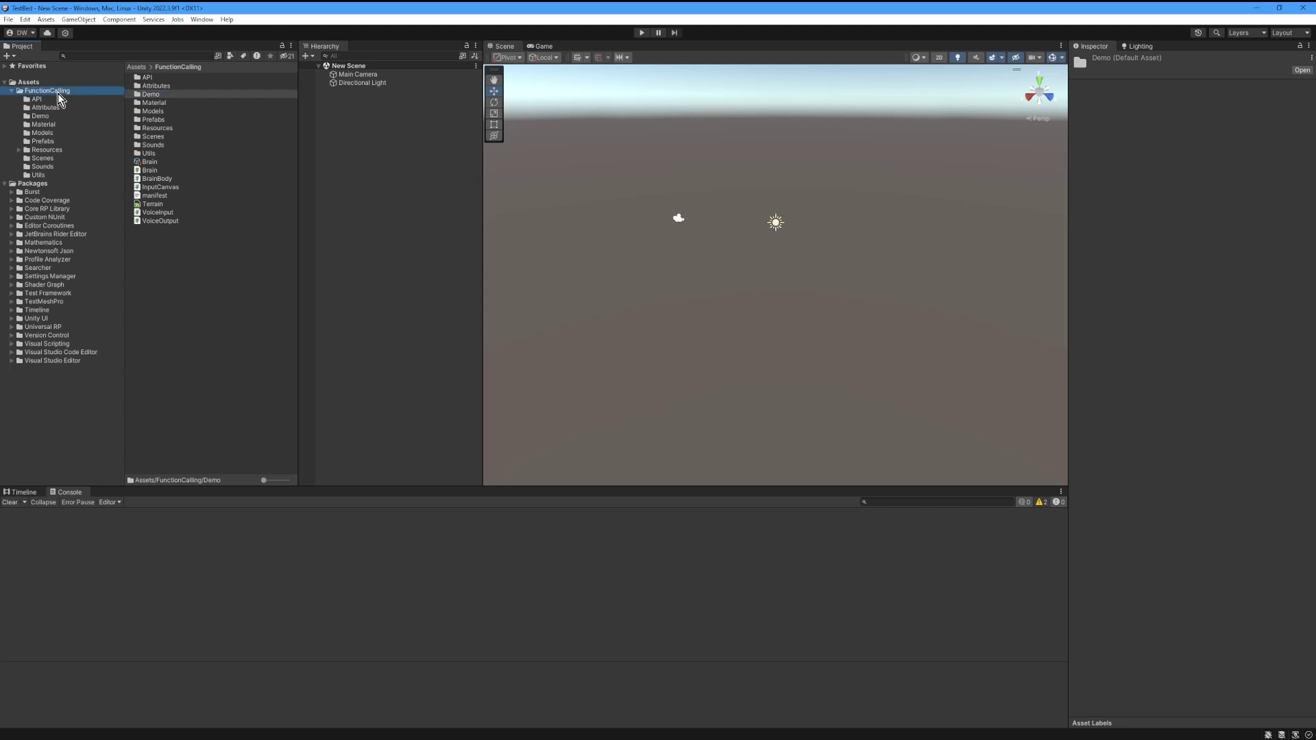
click(52, 158)
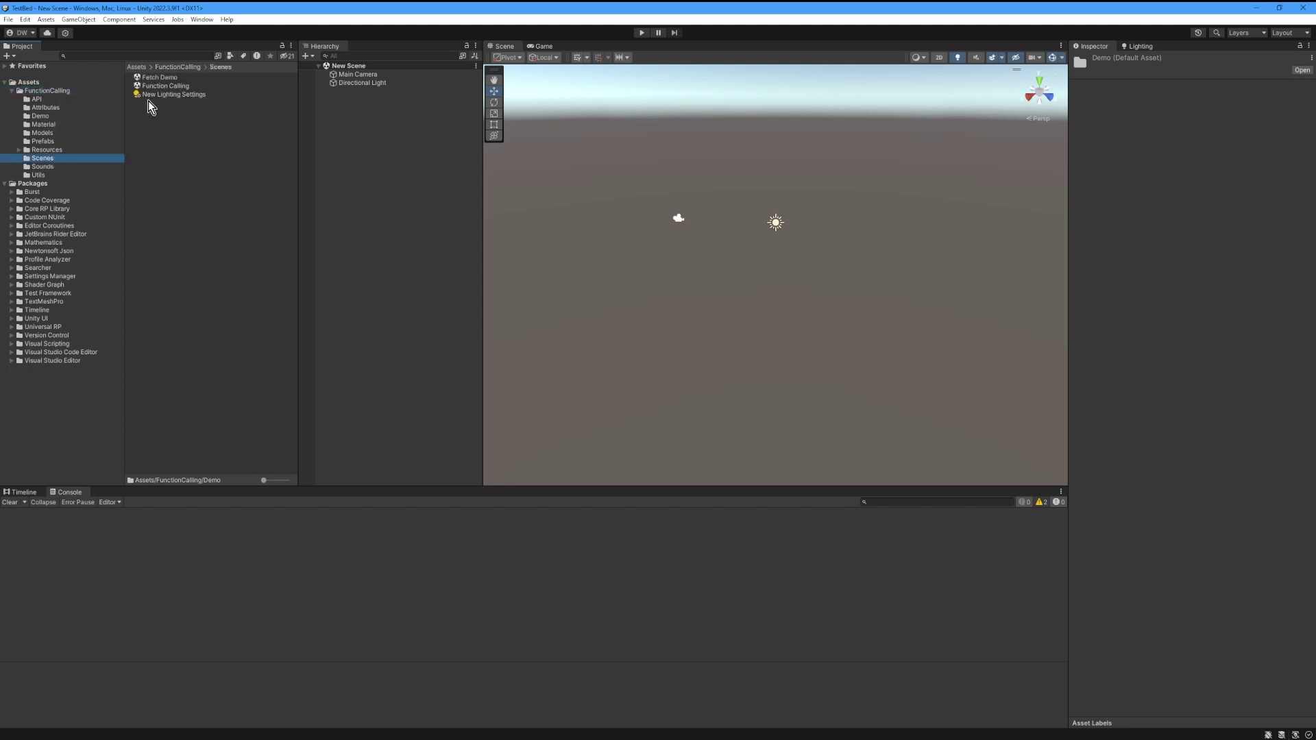
- Open the Fetch Demo scene and import TMP Essentials from the TMP Importer
double_click(155, 80)
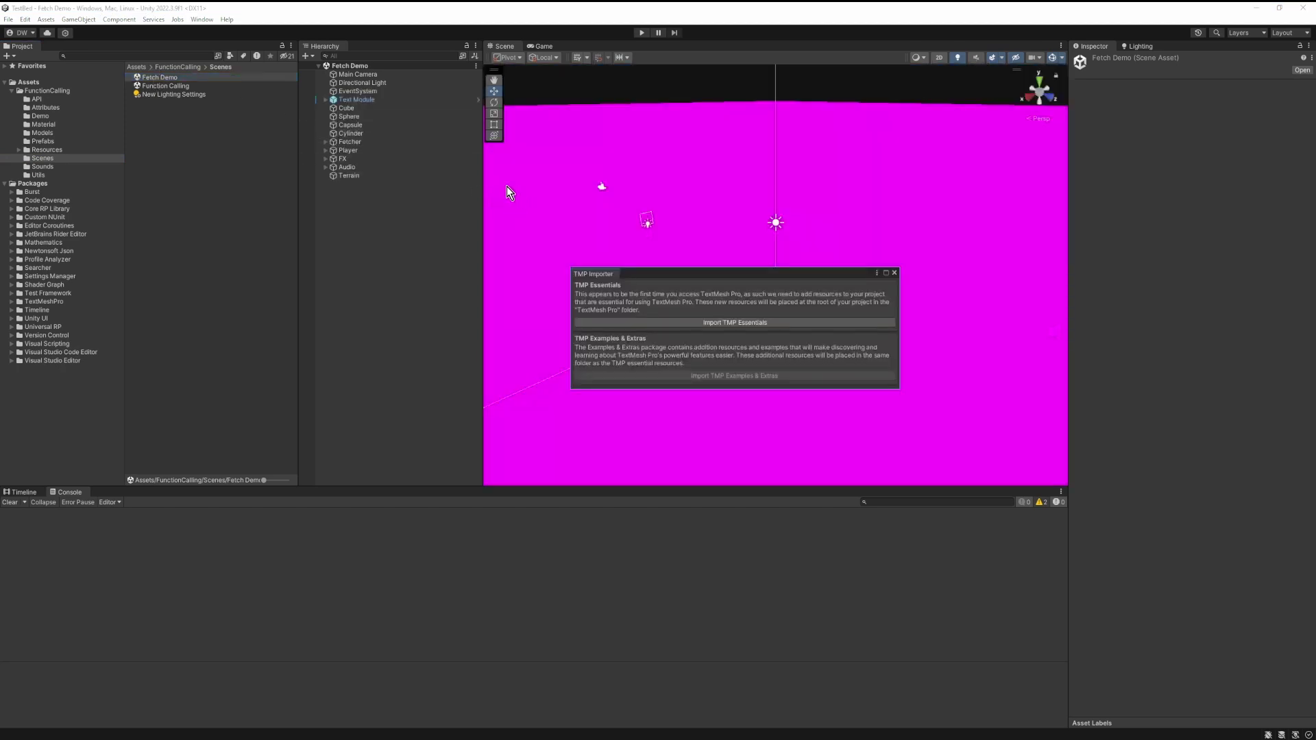
drag(676, 275, 665, 220)
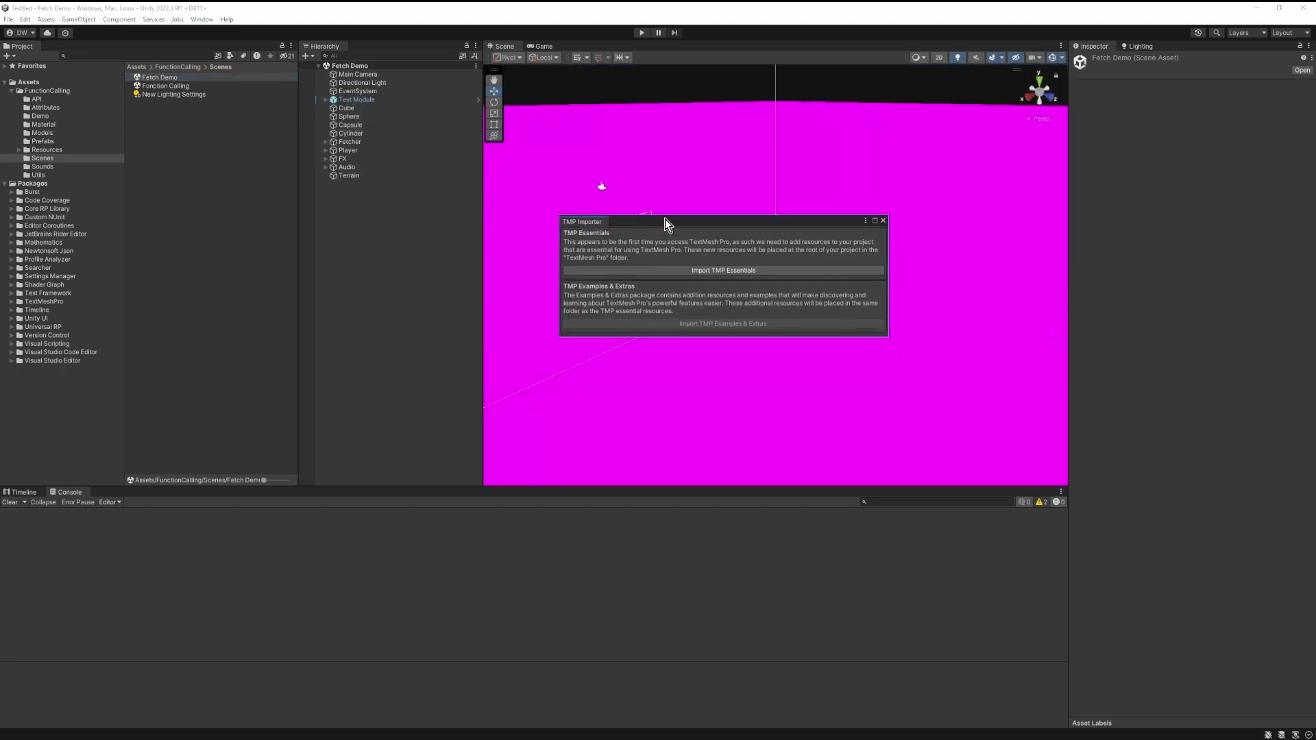
click(705, 271)
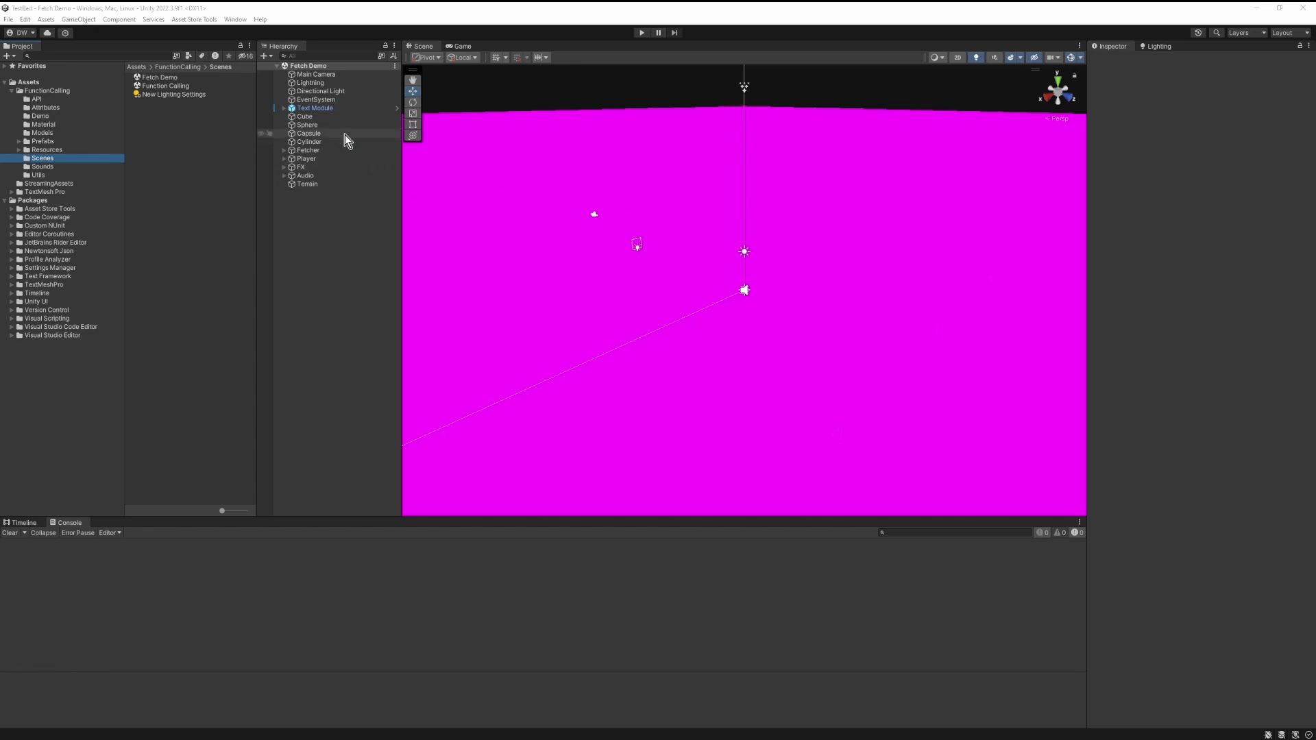
- Find Universal RP in the Package Manager and install version 14.0.8
click(235, 19)
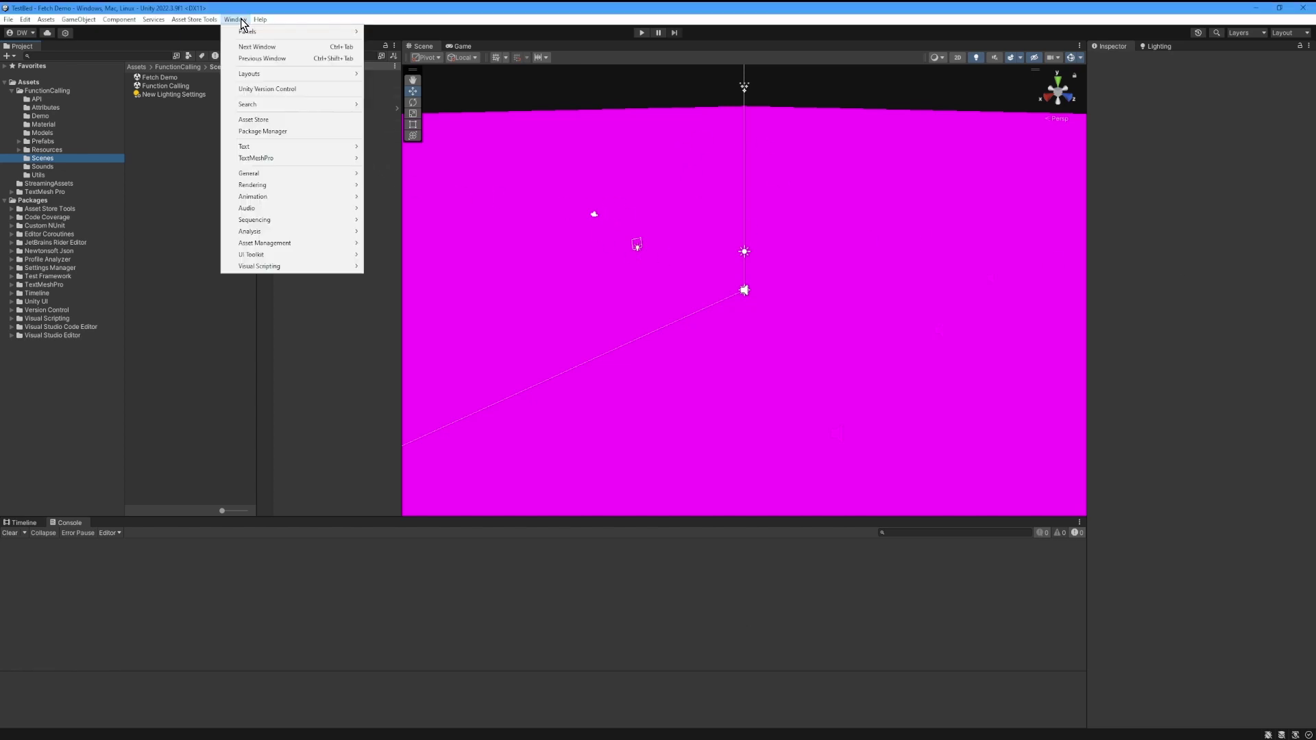
click(276, 132)
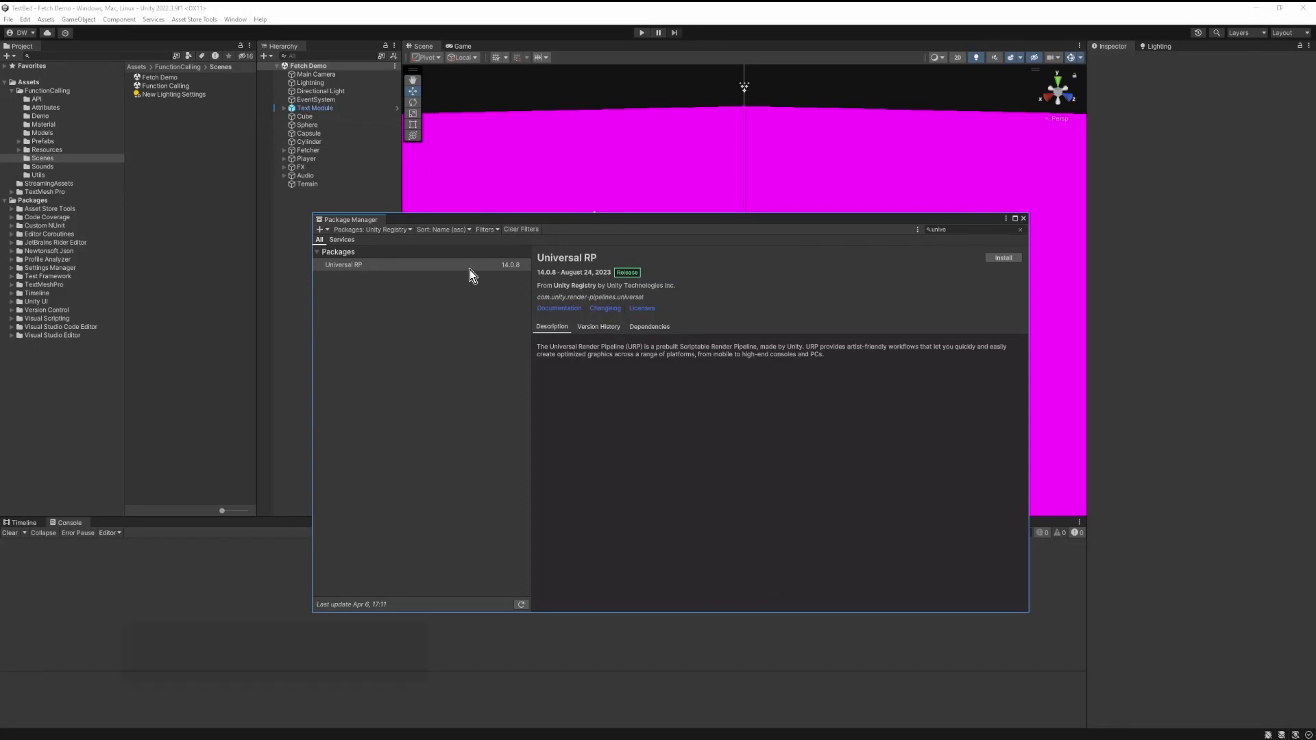
double_click(957, 230)
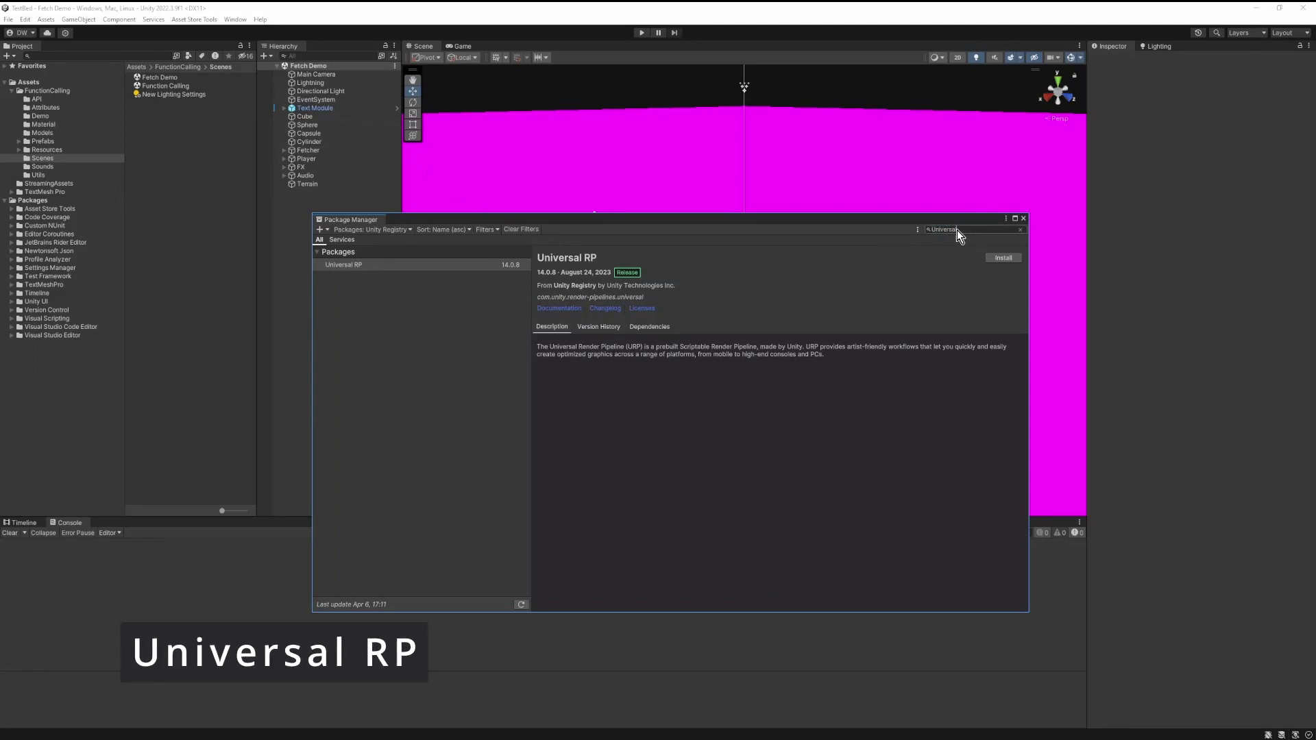
click(1001, 258)
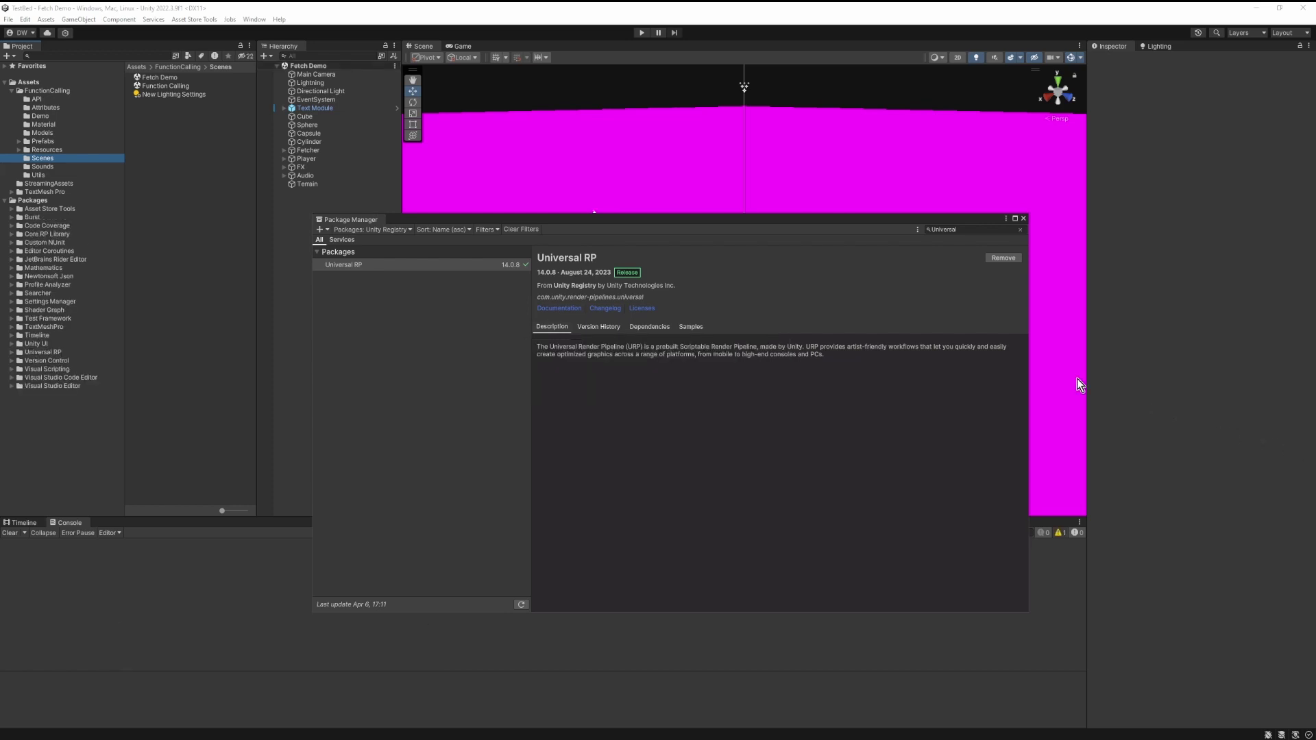
mouse_move(805, 217)
mouse_down()
mouse_move(803, 232)
mouse_move(791, 210)
mouse_up()
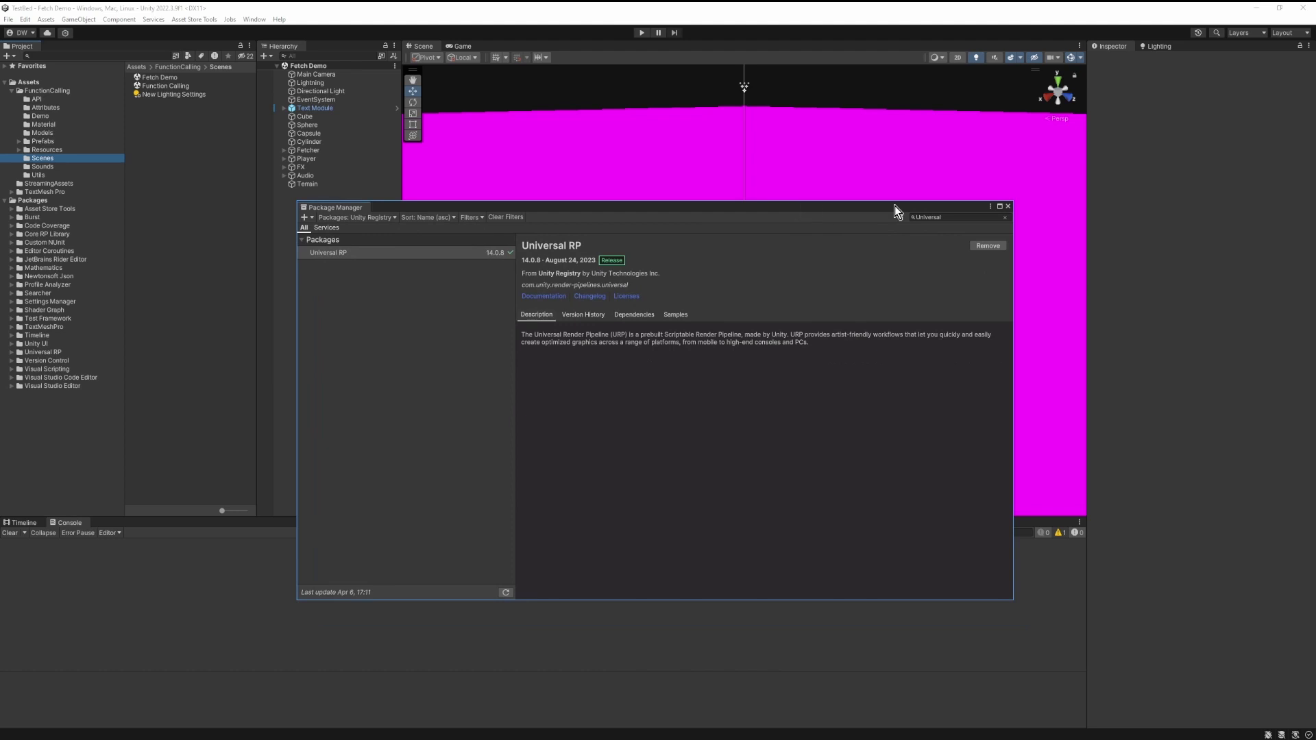
- Close the Package Manager and open Project Settings, checking URP Global Settings and ending on Graphics
click(1006, 206)
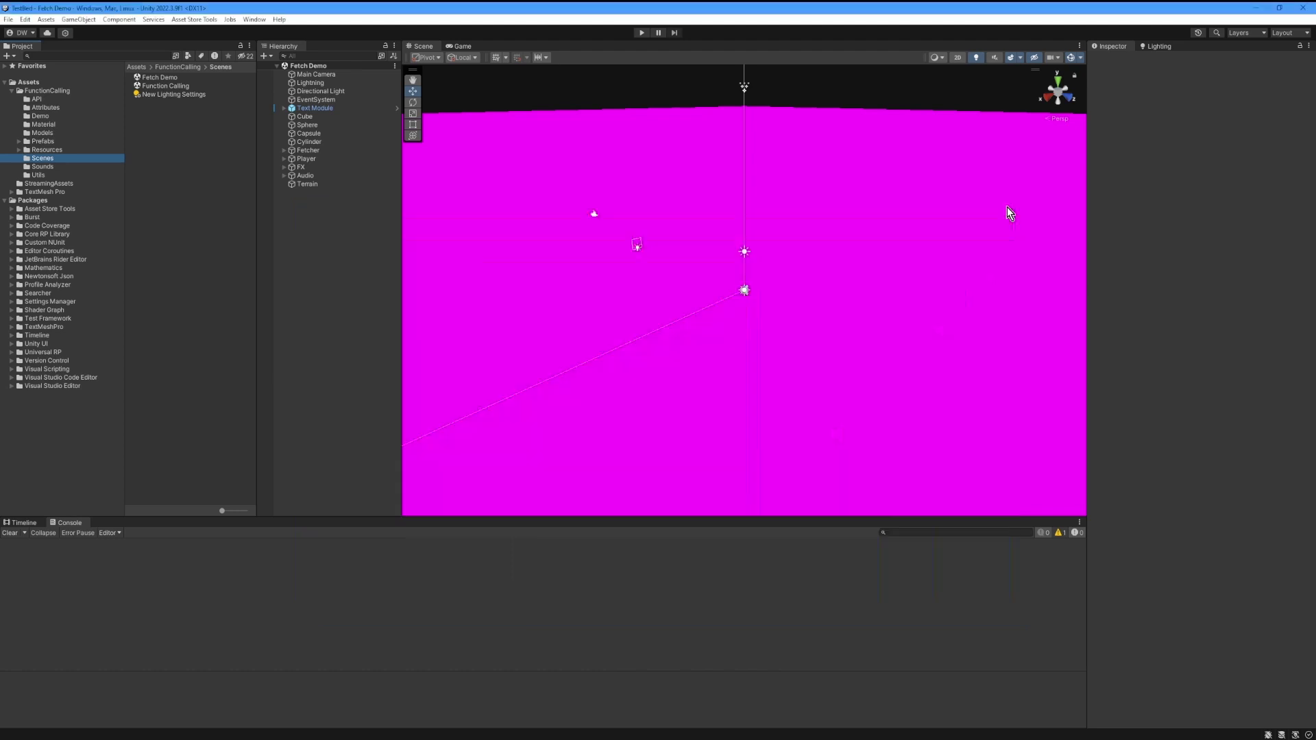
click(25, 19)
click(69, 355)
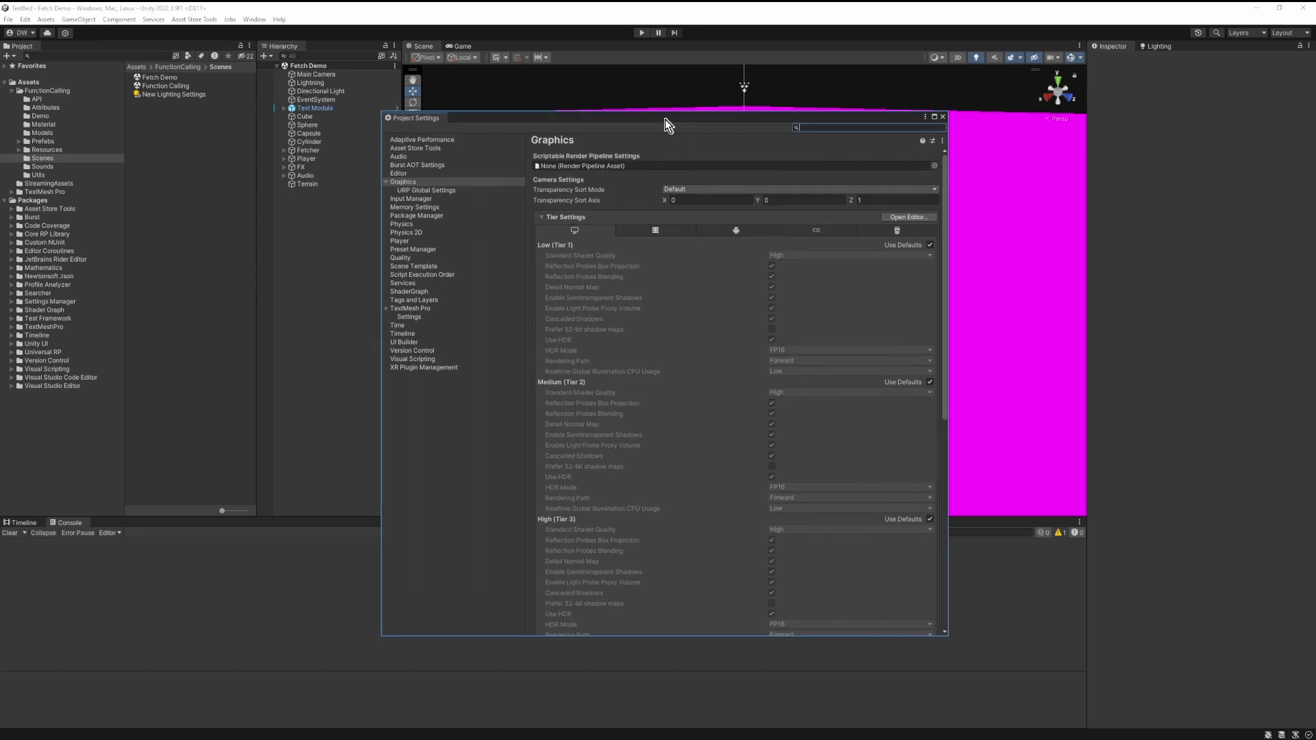
drag(665, 119, 663, 119)
click(452, 191)
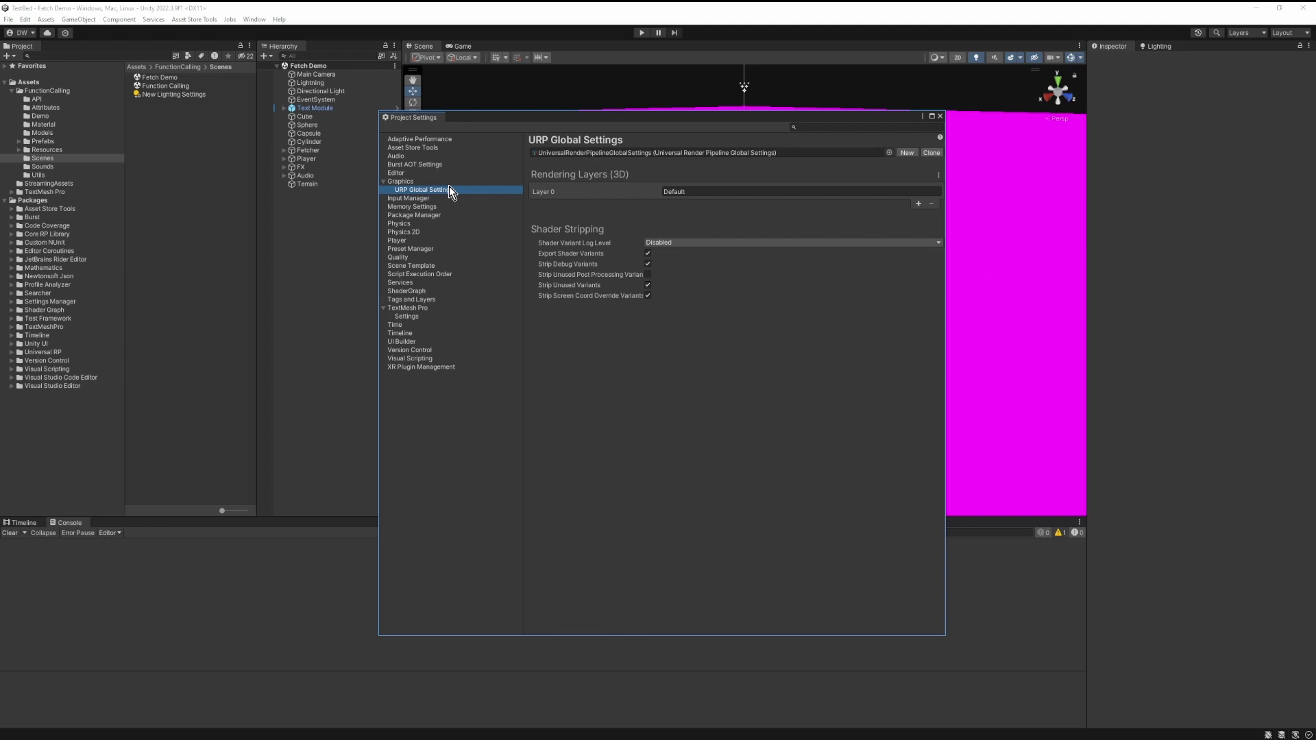
click(448, 182)
click(449, 189)
click(450, 182)
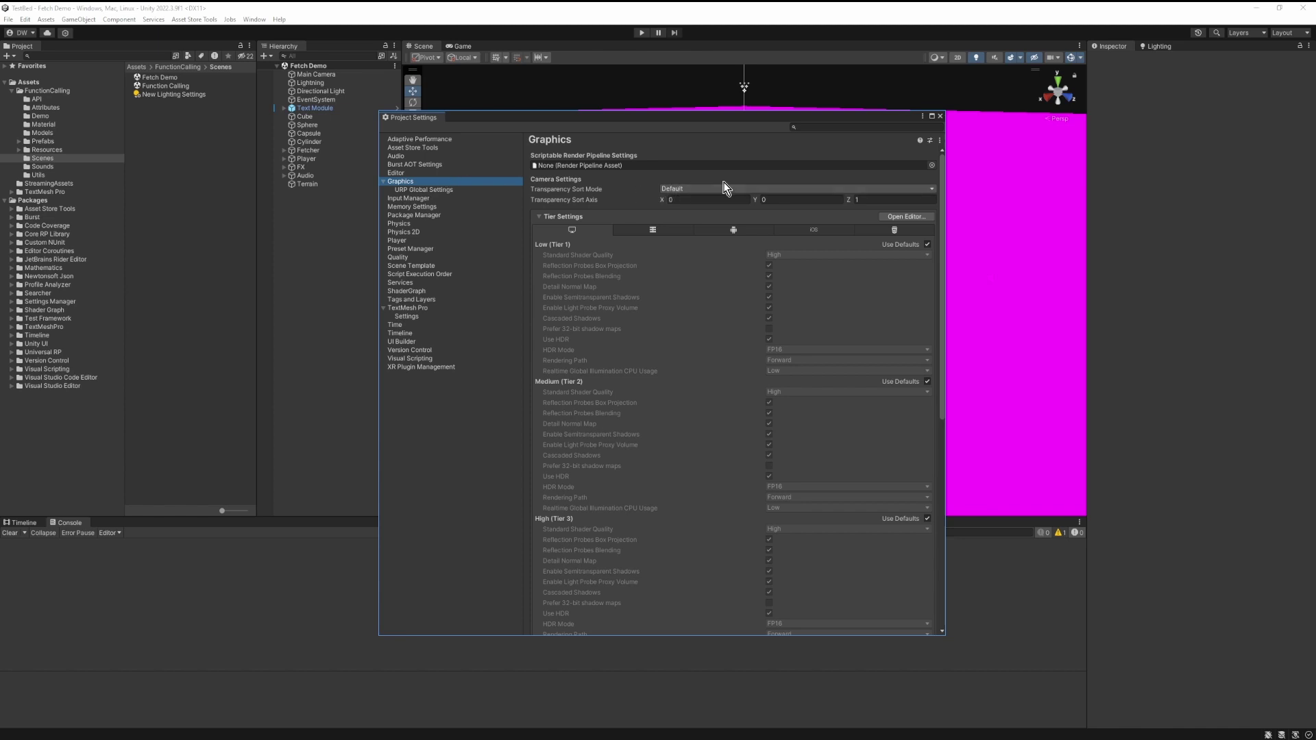
- Create a URP Asset (with Universal Renderer) in the FunctionCalling/API folder
click(931, 165)
drag(910, 167, 762, 121)
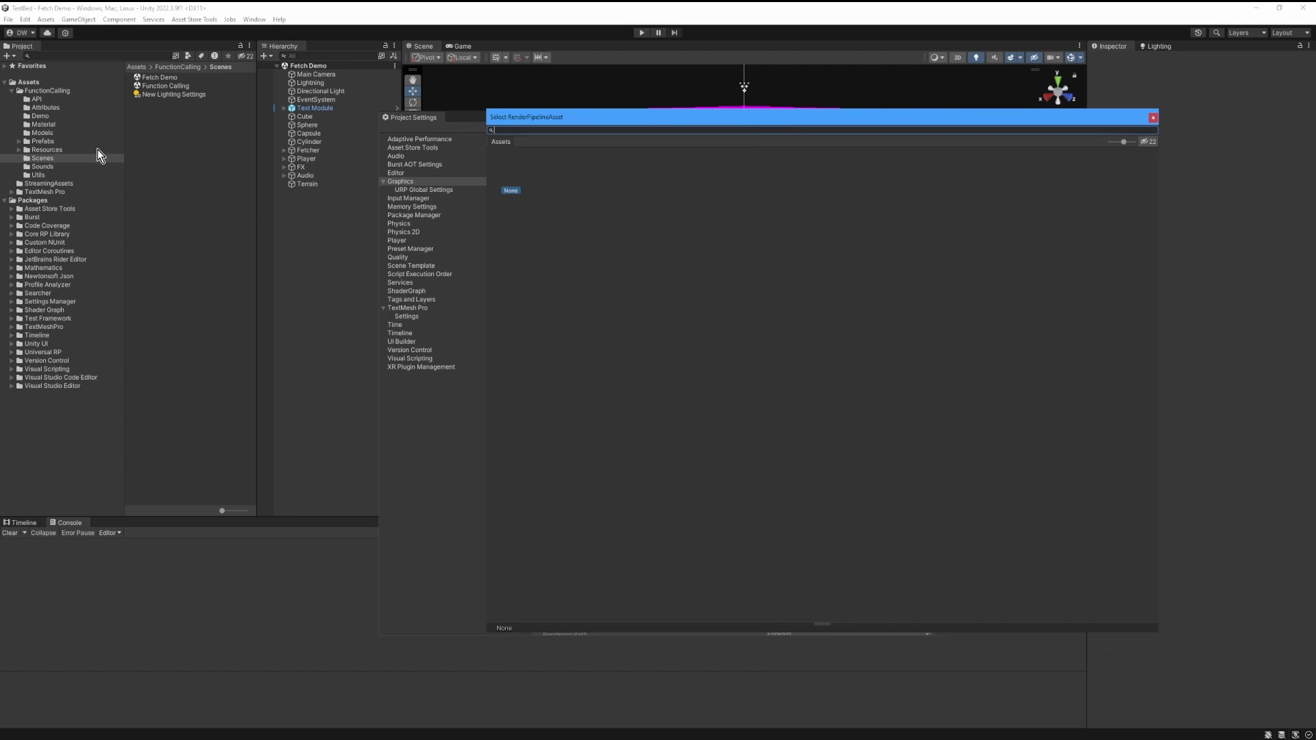
click(50, 94)
right_click(241, 81)
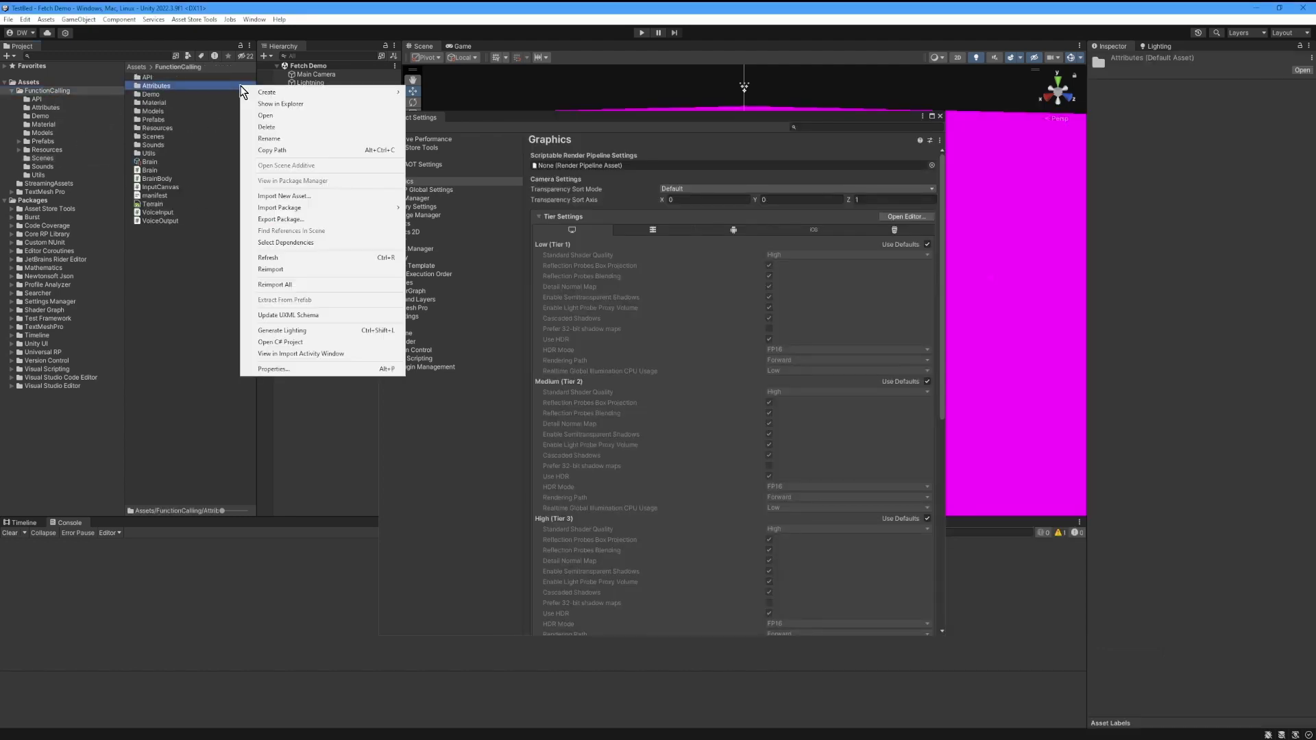
right_click(214, 81)
mouse_move(282, 92)
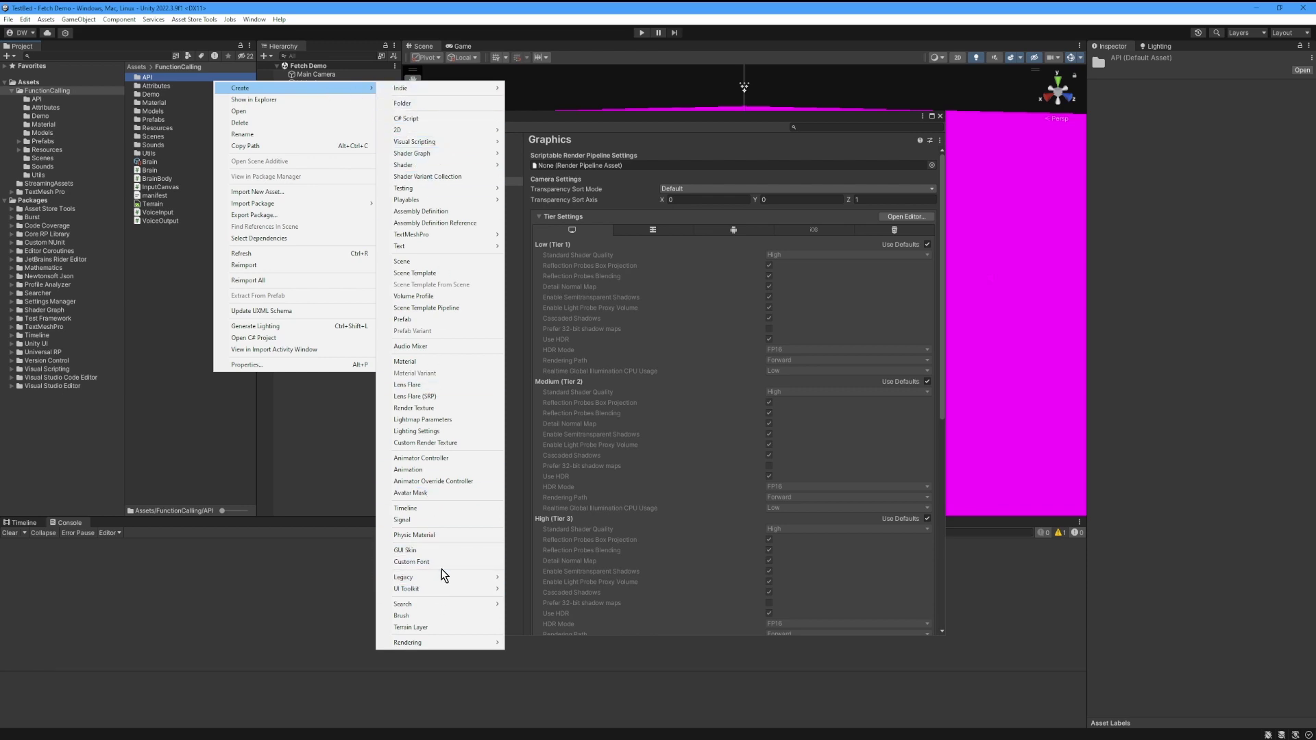
mouse_move(476, 648)
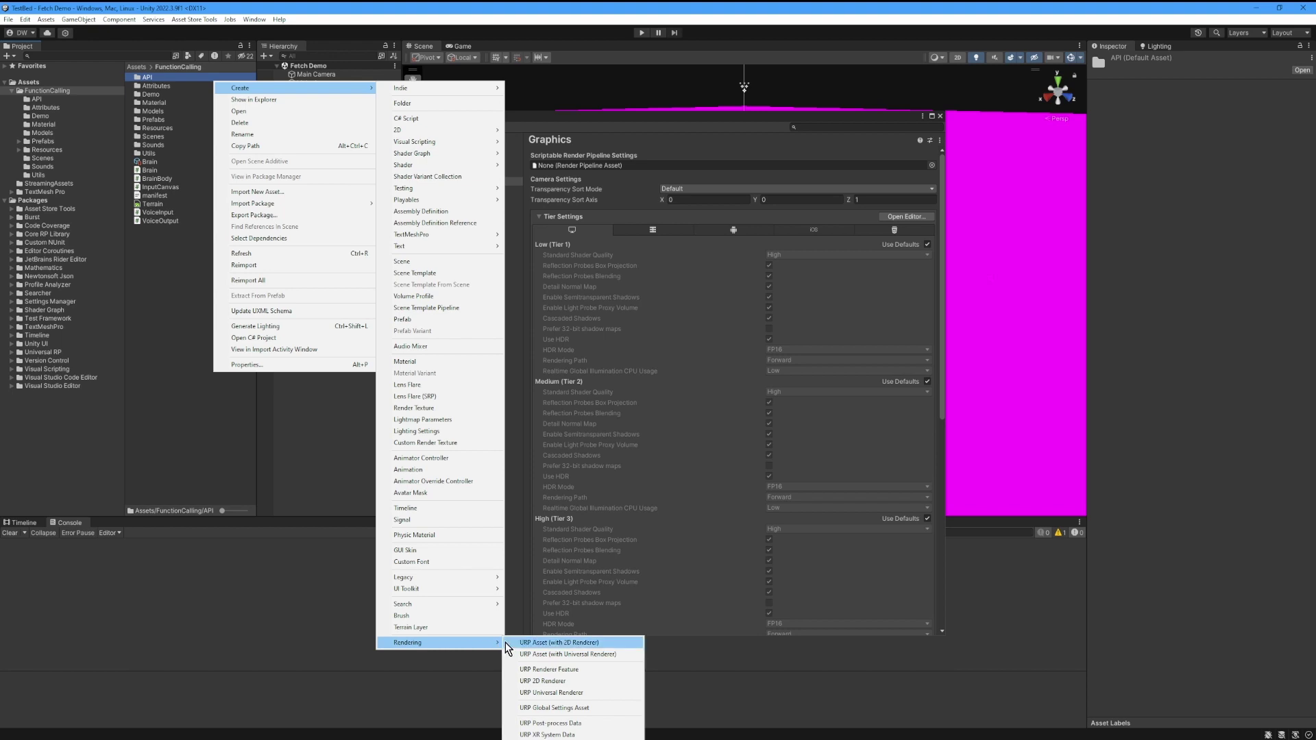
click(600, 655)
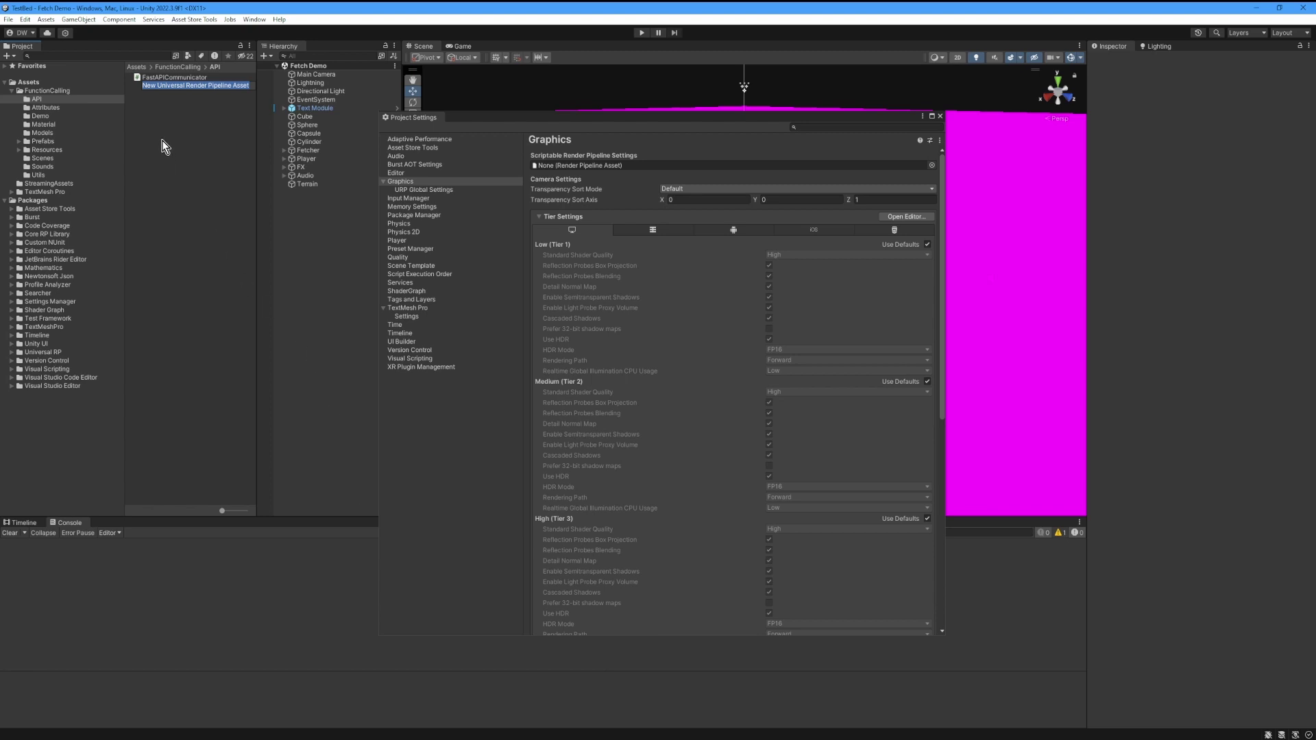
- Move the new URP asset and its renderer into the FunctionCalling folder
click(159, 87)
shift+click(163, 95)
drag(163, 88, 52, 89)
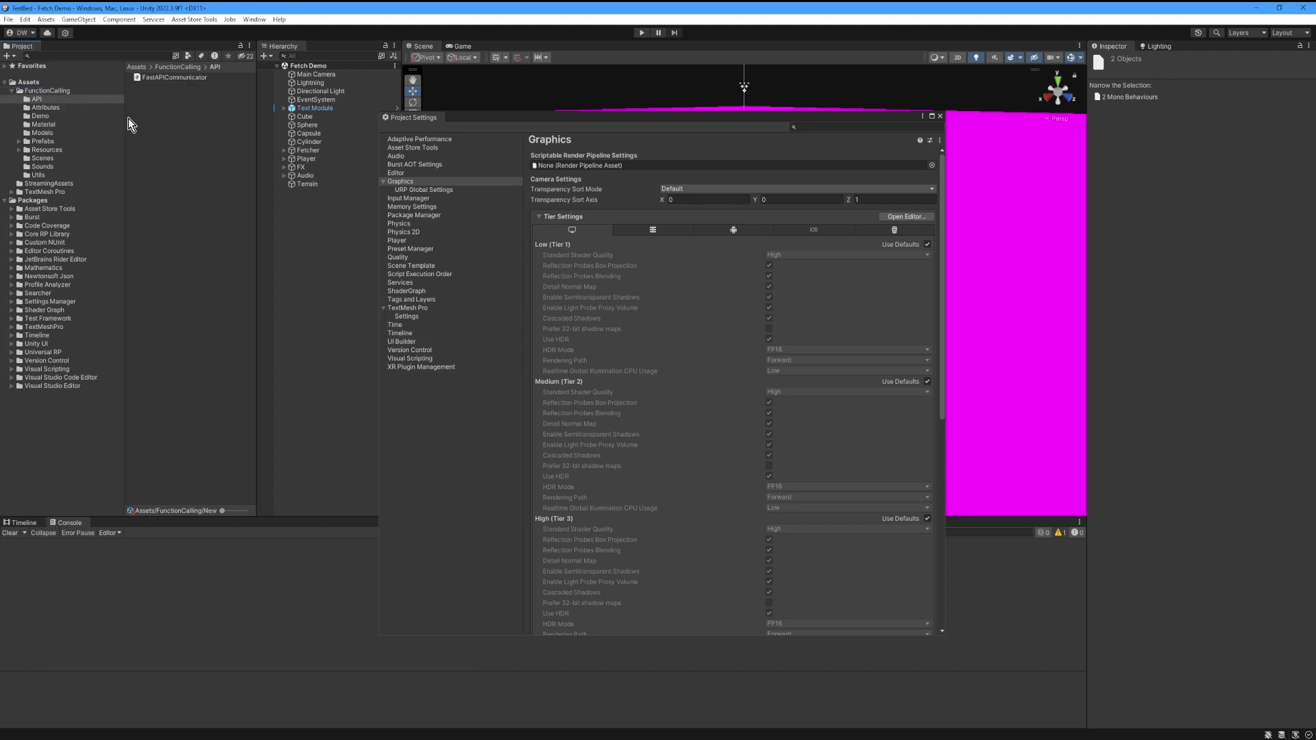
click(76, 93)
- Assign the URP pipeline asset as Scriptable Render Pipeline Settings, confirm, and close Project Settings
click(223, 213)
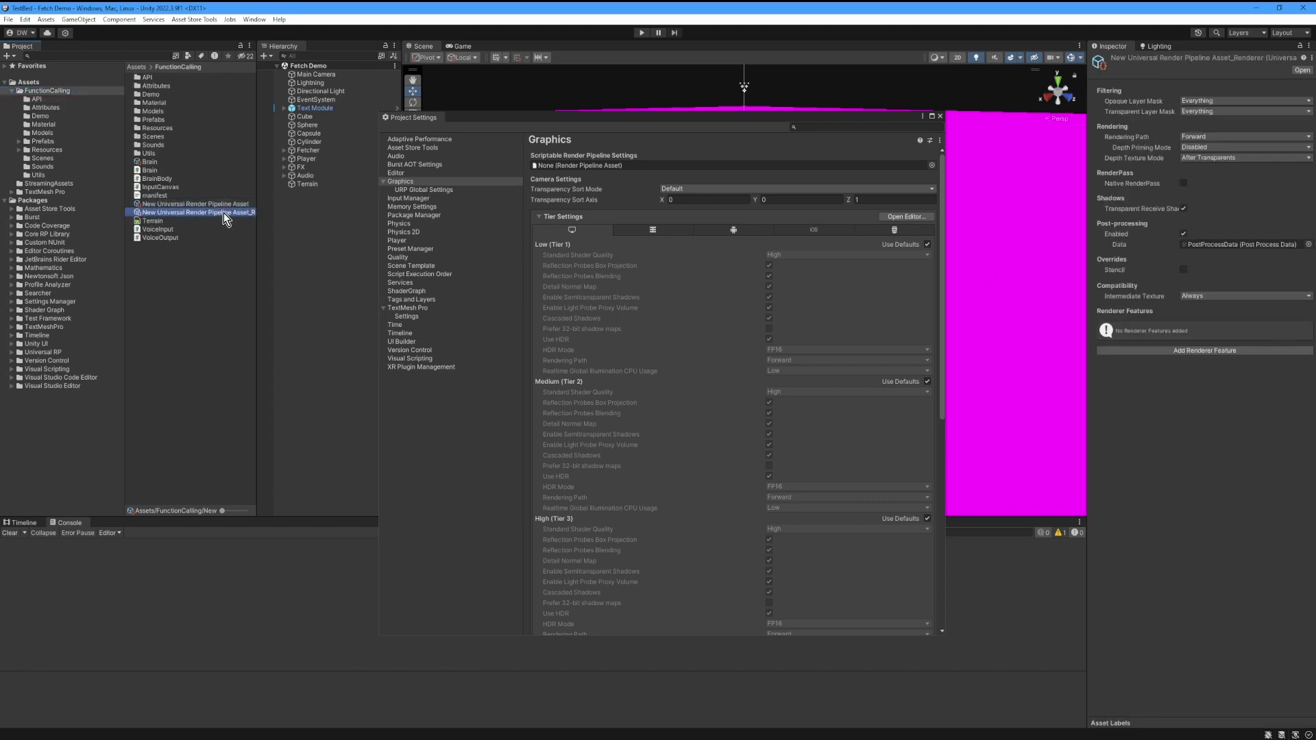
drag(194, 211, 557, 168)
click(192, 205)
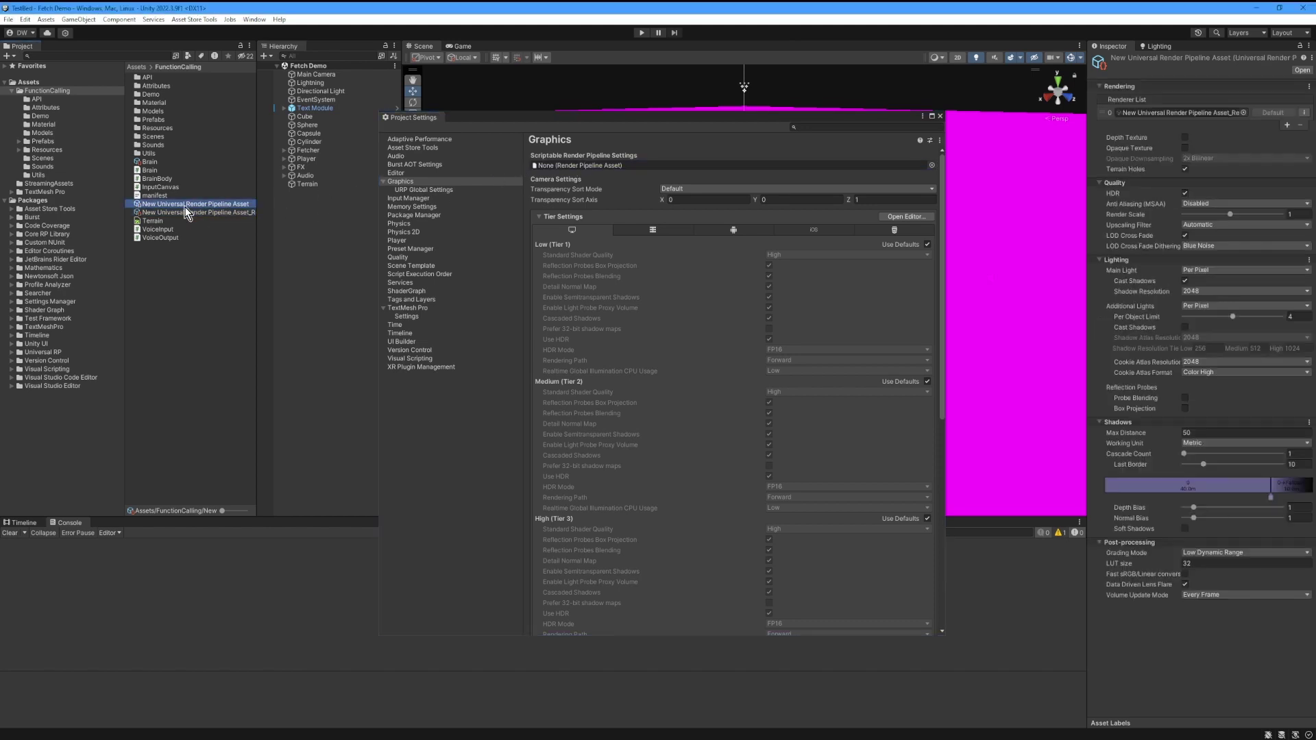
drag(218, 205, 581, 171)
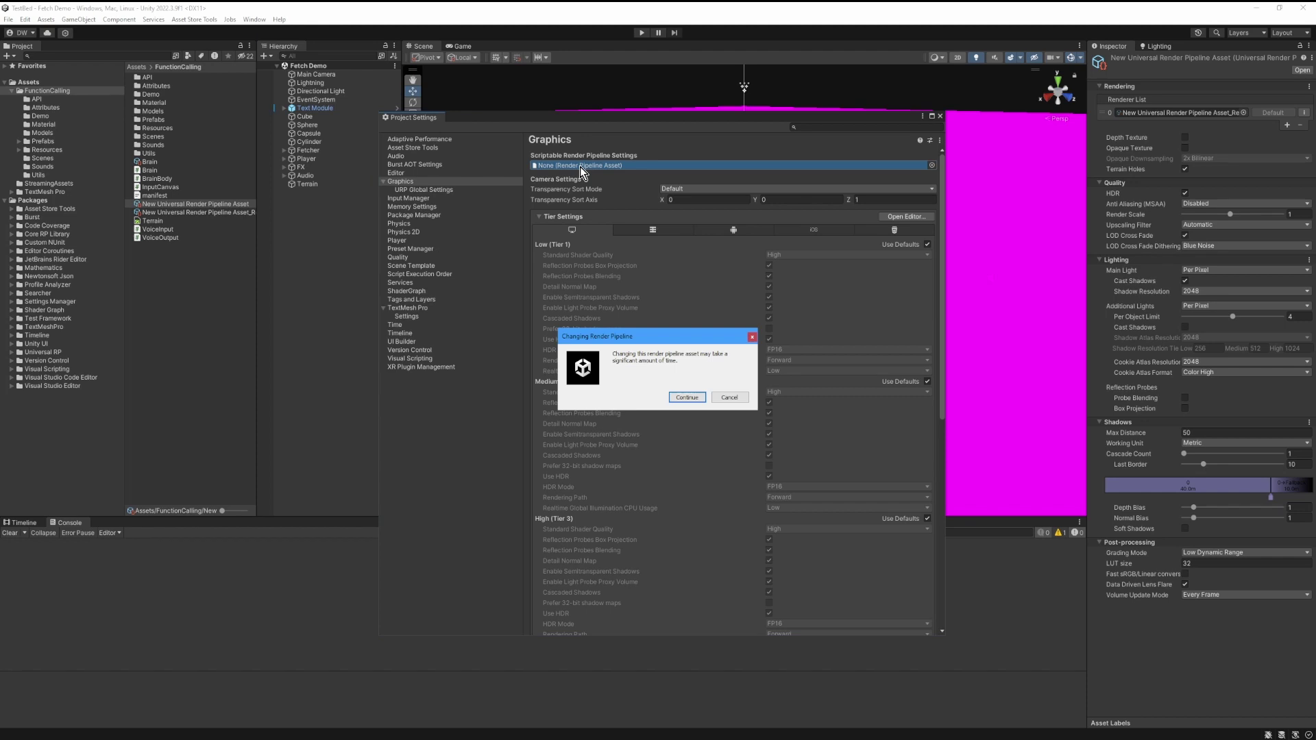
click(684, 397)
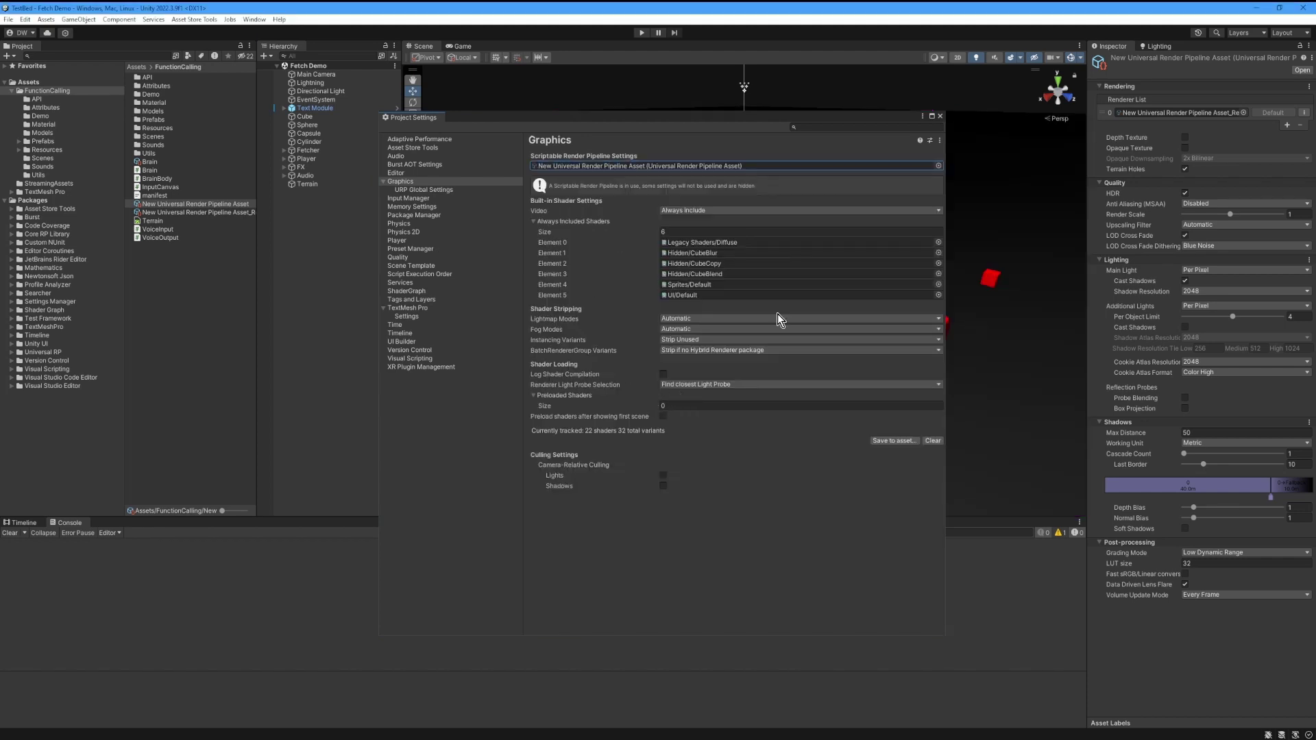
click(939, 117)
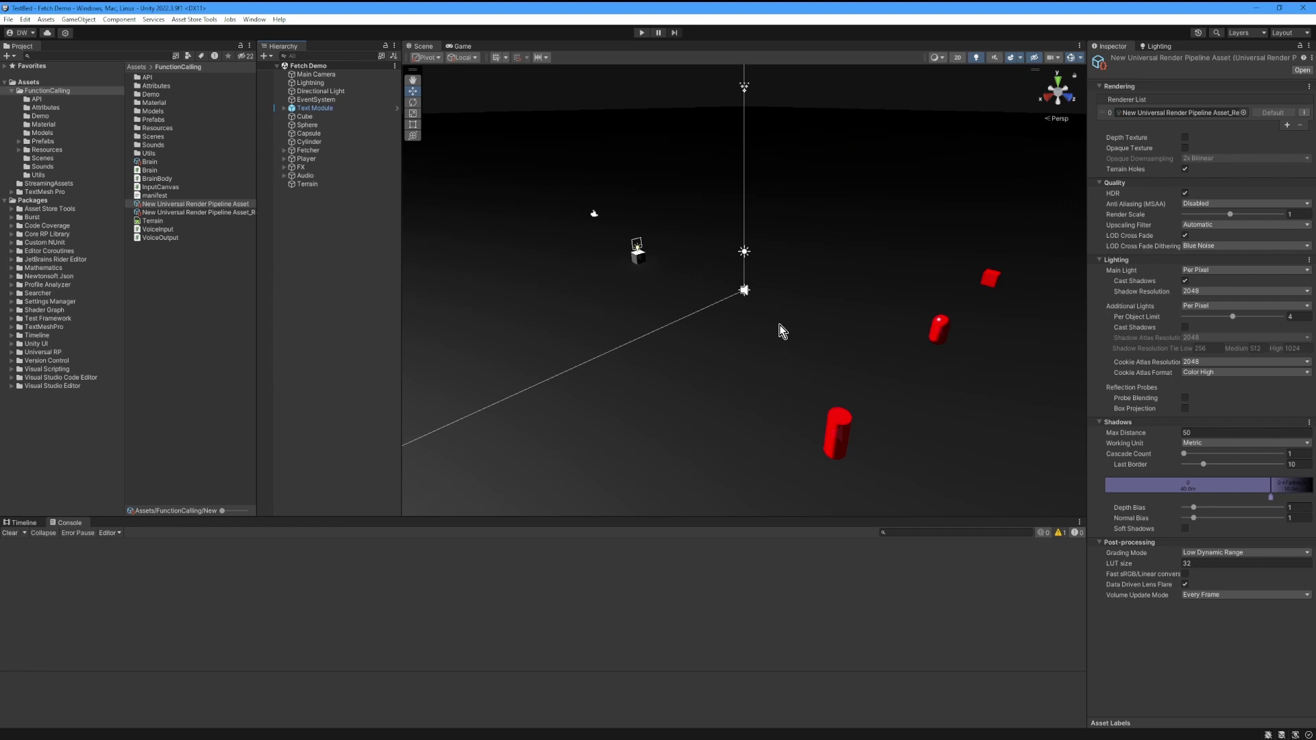
- Maximize the Game view, play the Fetch Demo, and activate the prompt field and microphone
click(462, 46)
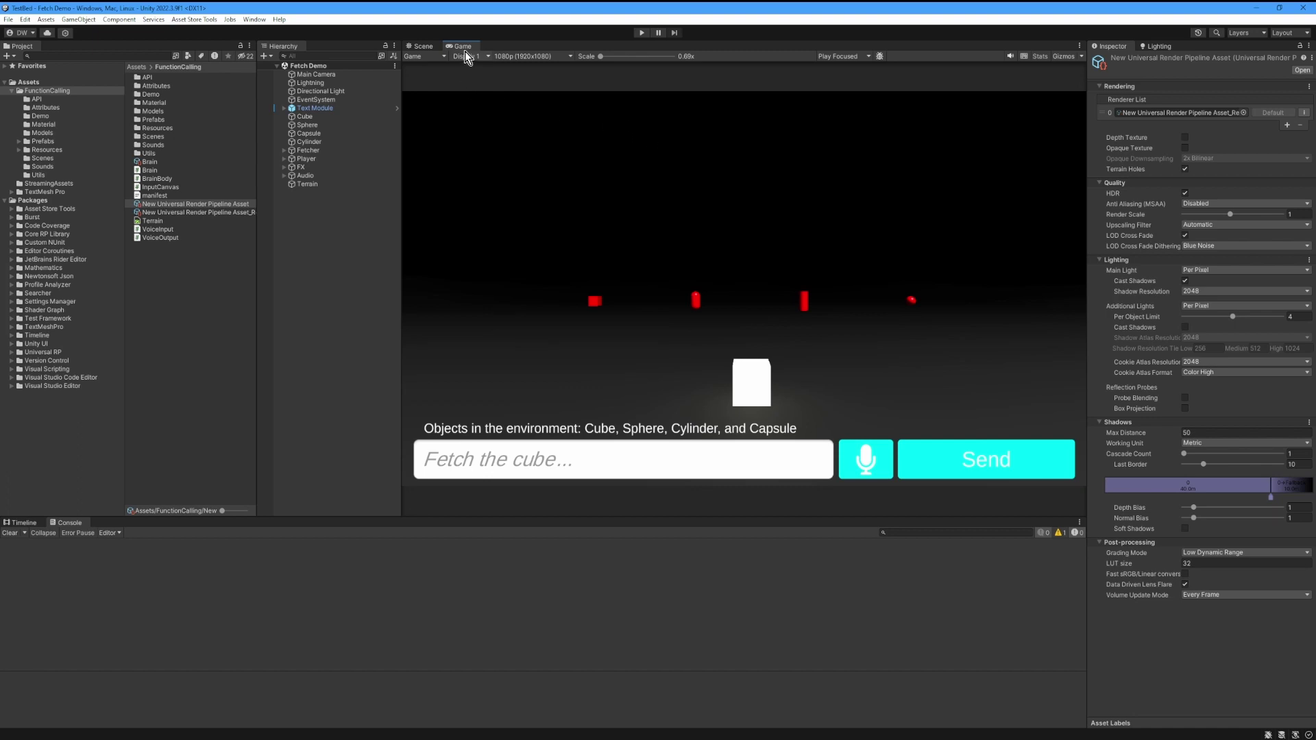
right_click(464, 52)
click(569, 81)
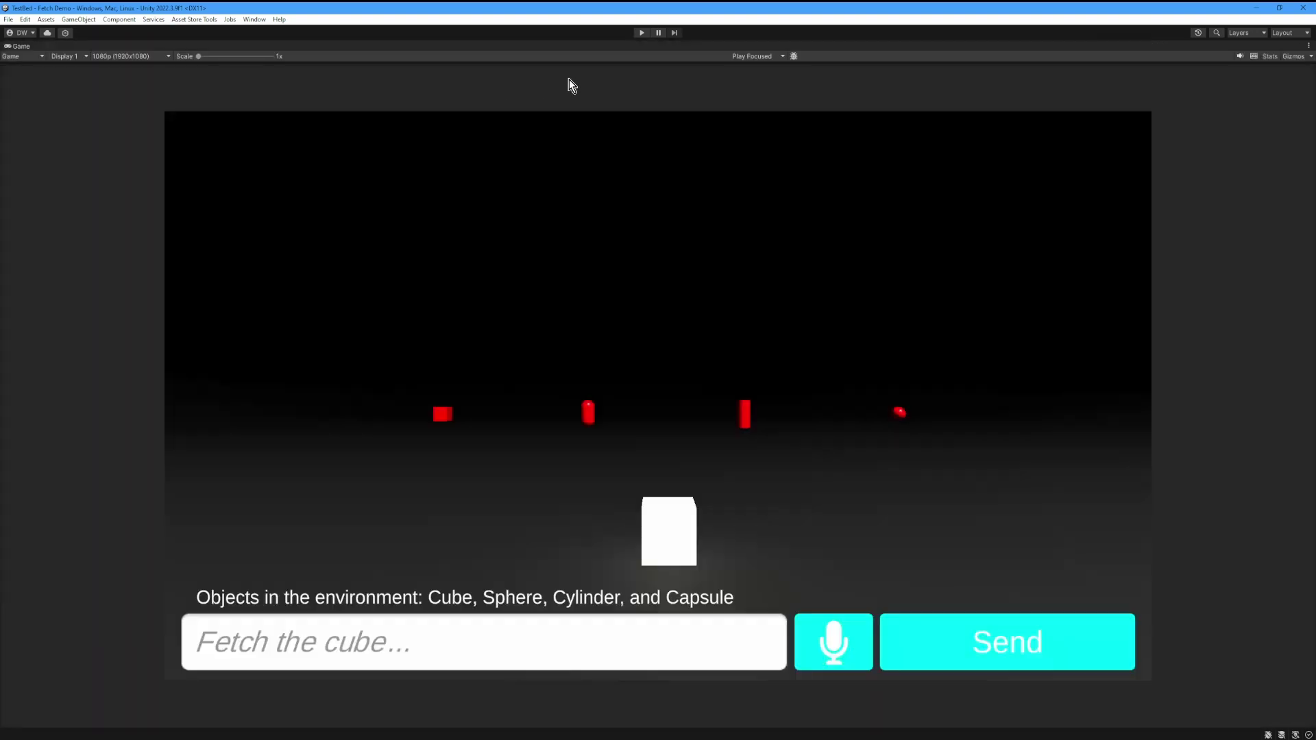
click(642, 33)
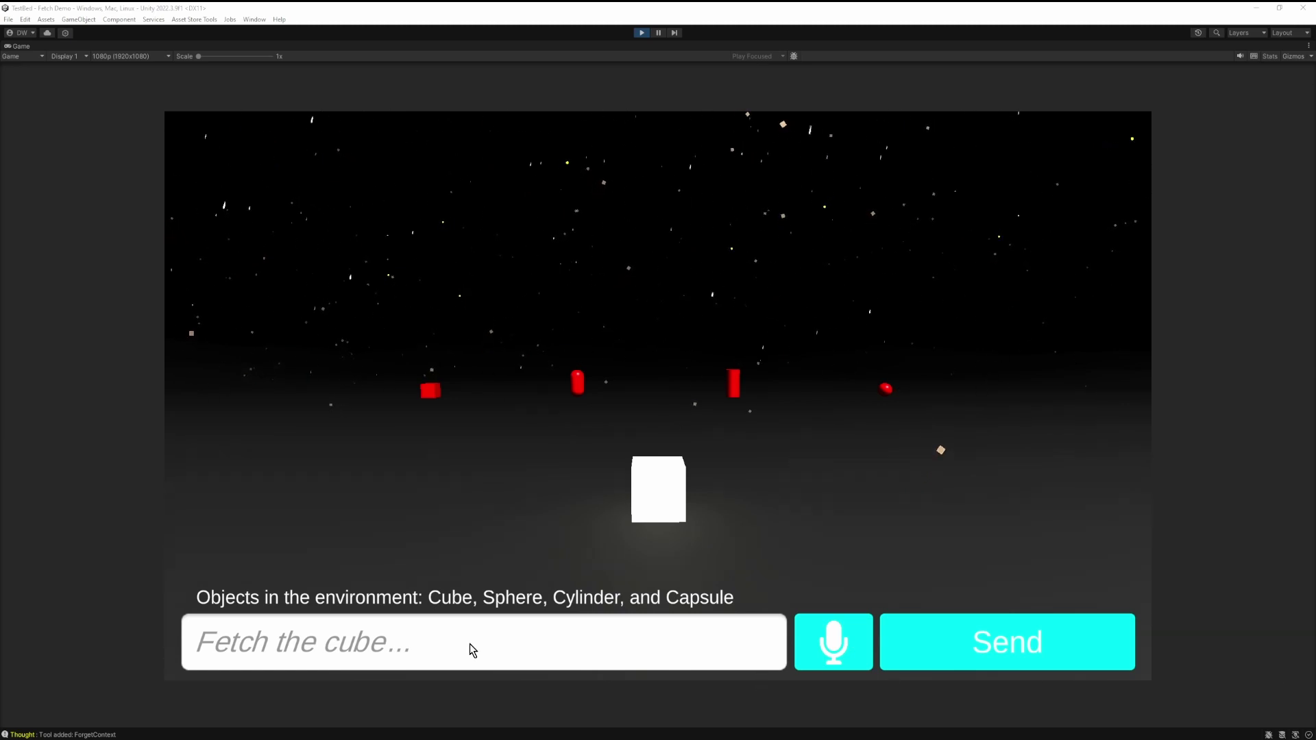
click(499, 654)
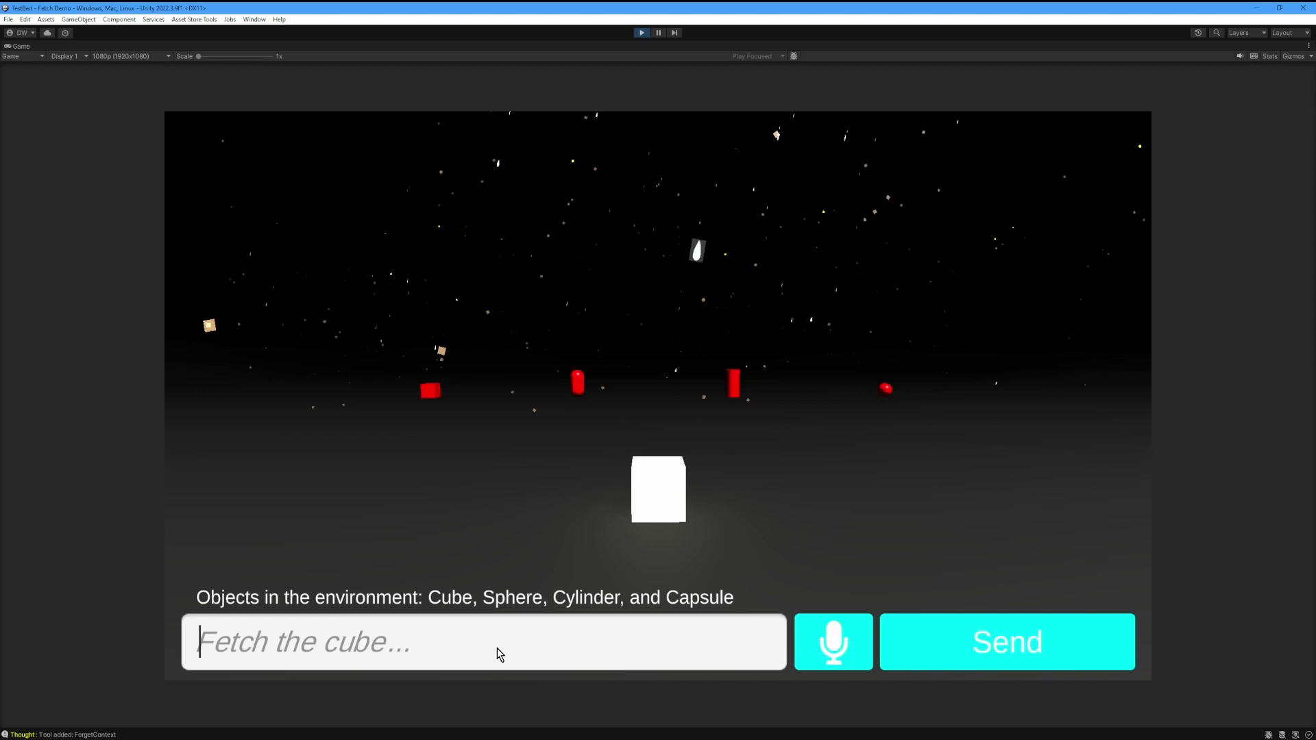
click(828, 643)
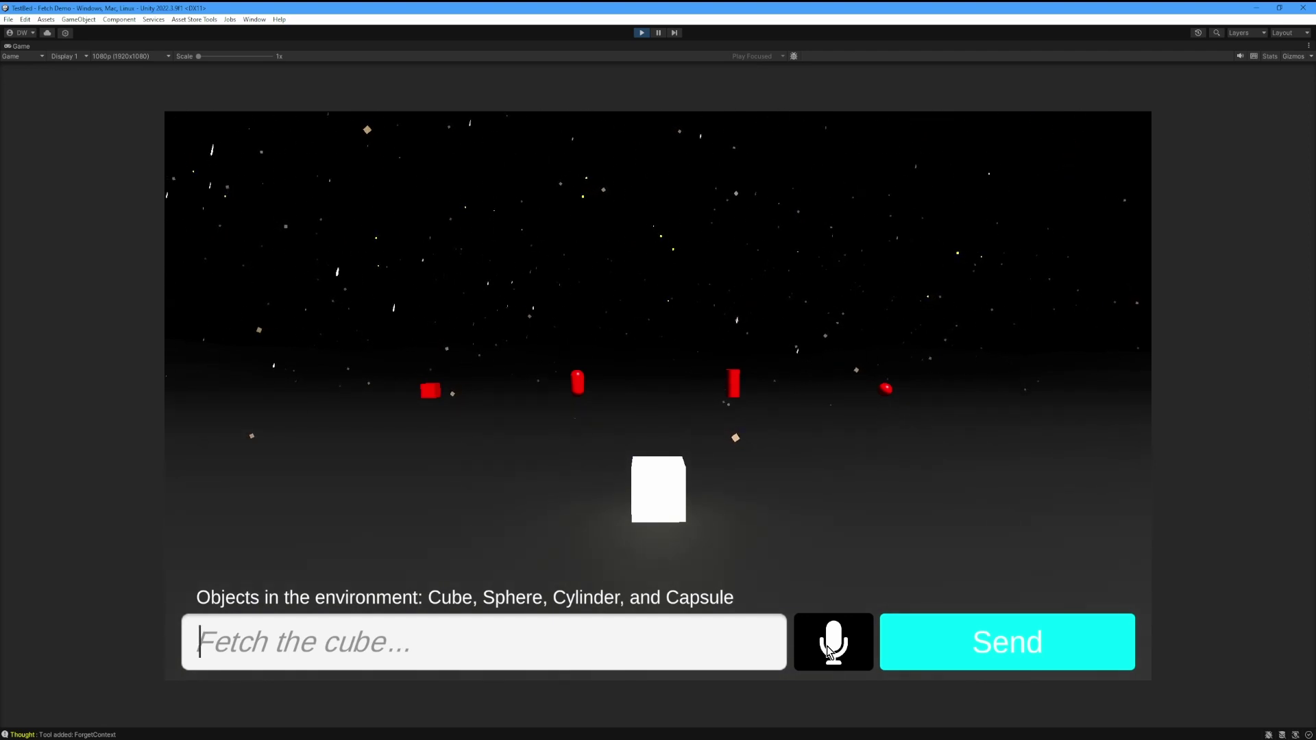
- Record two spoken fetch commands so the agent answers 'Retrieve the cube, I will' and brings the red cube
click(827, 646)
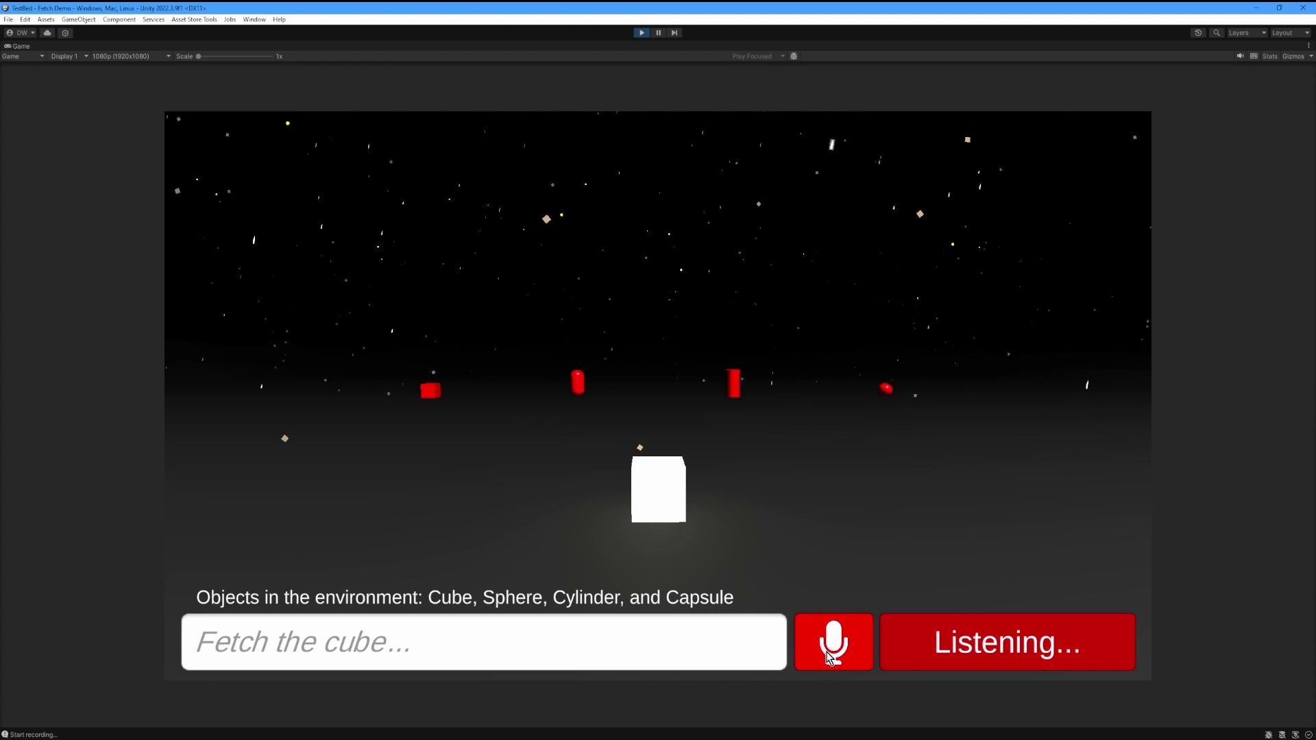
click(829, 656)
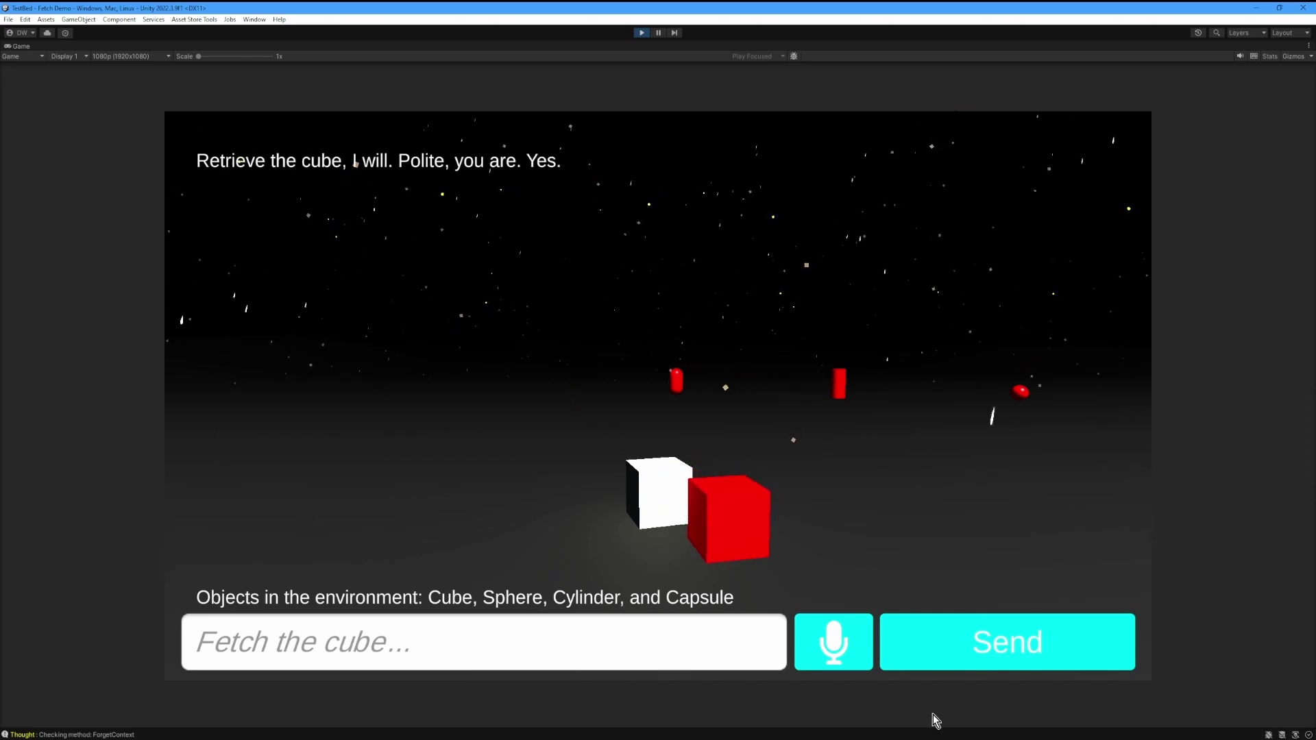
click(825, 655)
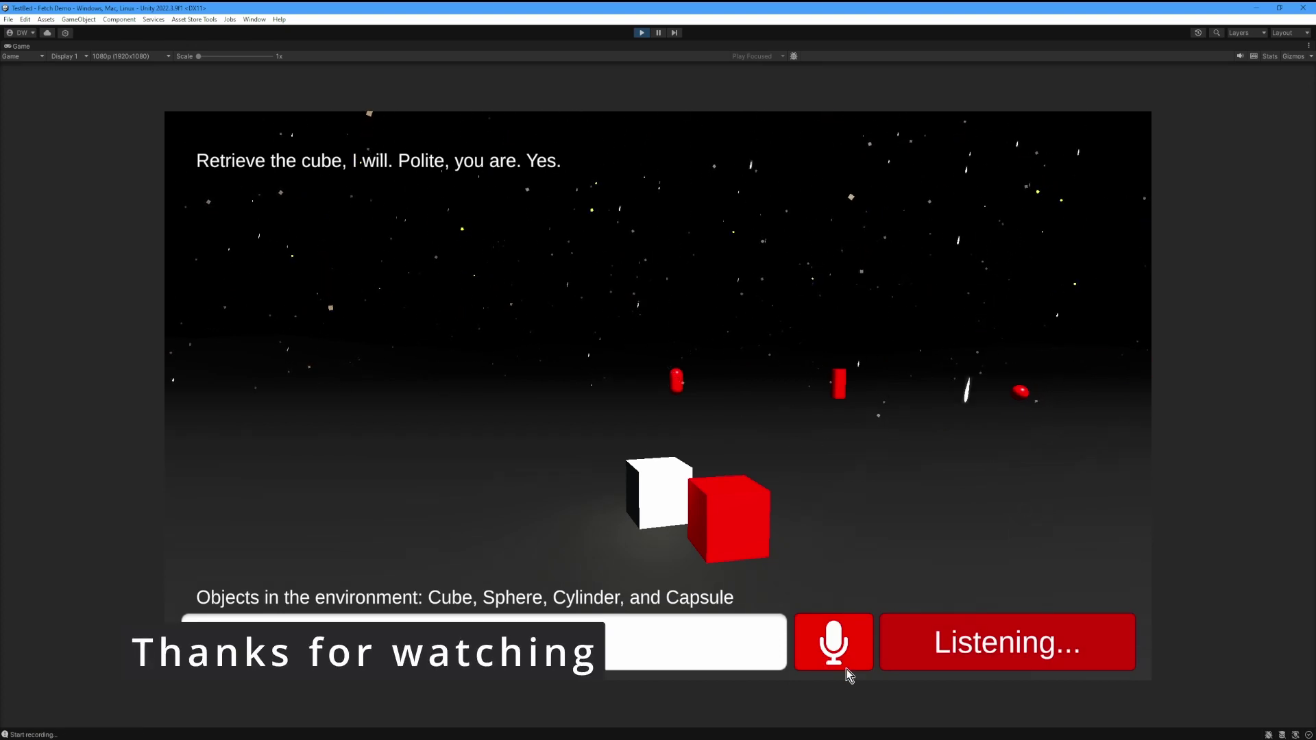
click(846, 669)
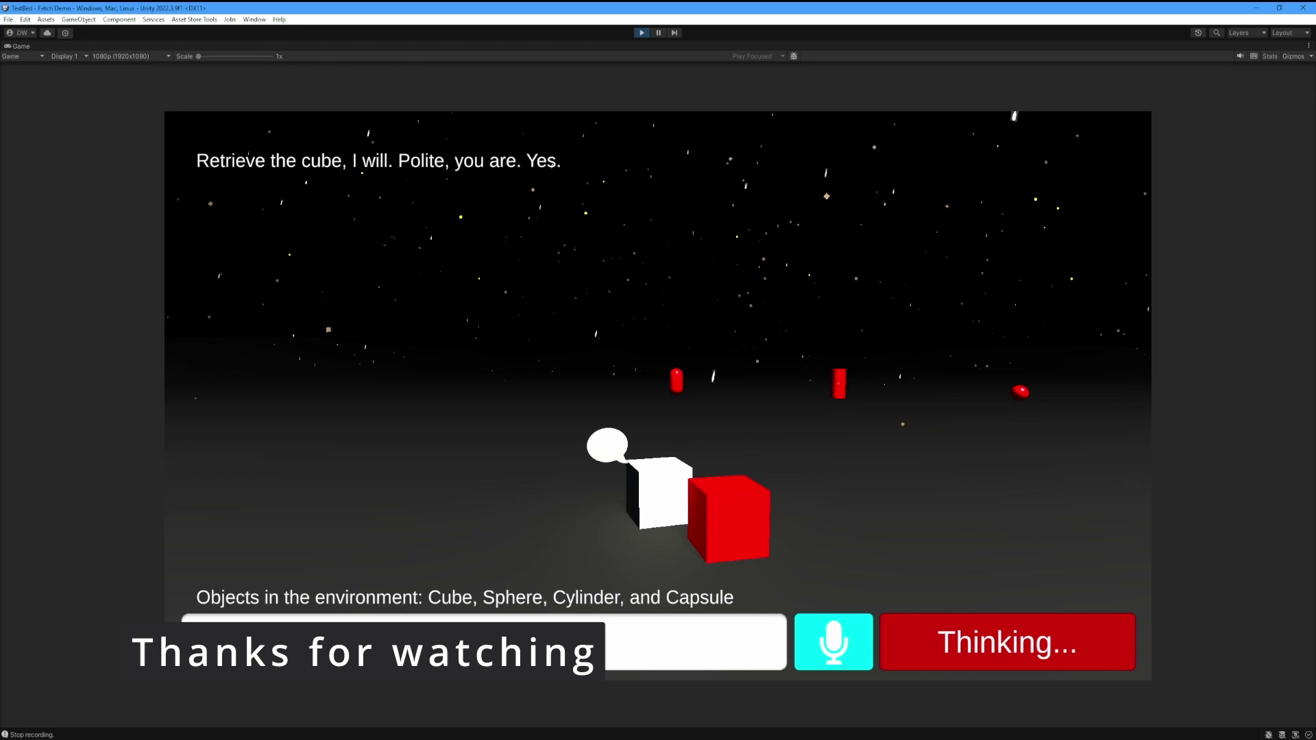